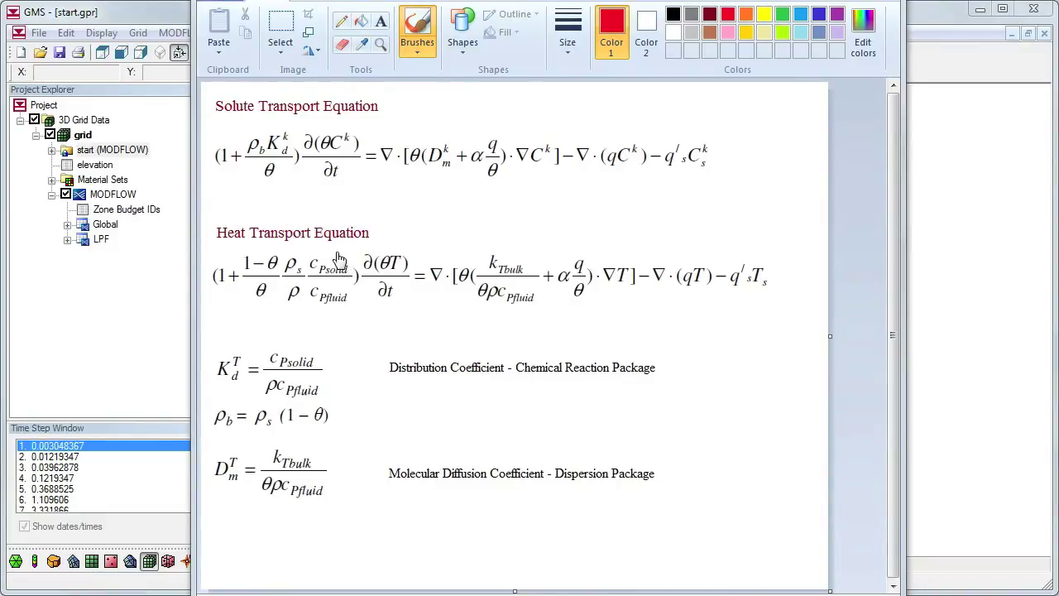
Circle the specific heat ratio term and K_d in red in the equations, and underline the K_d symbol and "Distribution Coefficient"
mouse_move(337, 259)
mouse_down()
mouse_move(312, 263)
mouse_move(285, 306)
mouse_move(351, 312)
mouse_move(355, 269)
mouse_move(339, 259)
mouse_up()
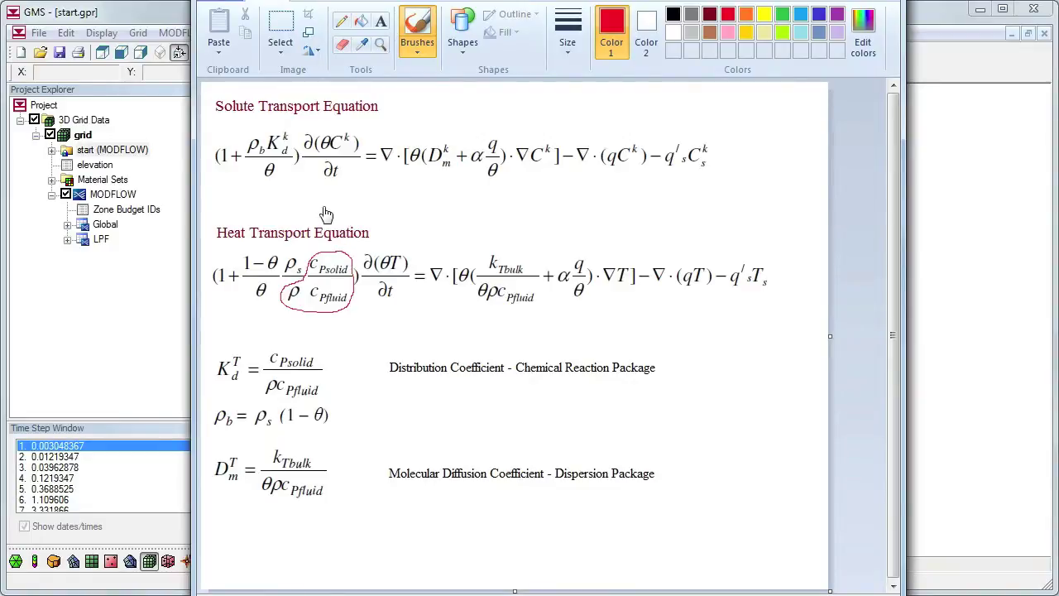
mouse_move(296, 129)
mouse_down()
mouse_move(270, 138)
mouse_move(266, 162)
mouse_move(286, 170)
mouse_move(303, 149)
mouse_move(296, 134)
mouse_up()
drag(216, 381, 242, 379)
drag(391, 381, 507, 389)
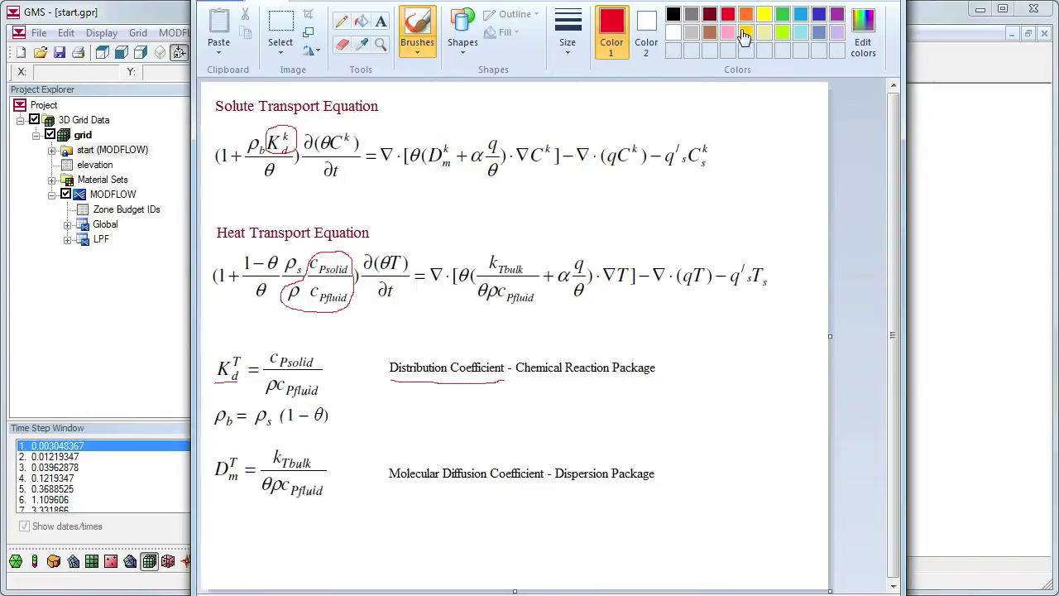
Circle the (1−θ)ρs term and the matching ρb in green in the equations, and underline ρb in its definition
click(783, 16)
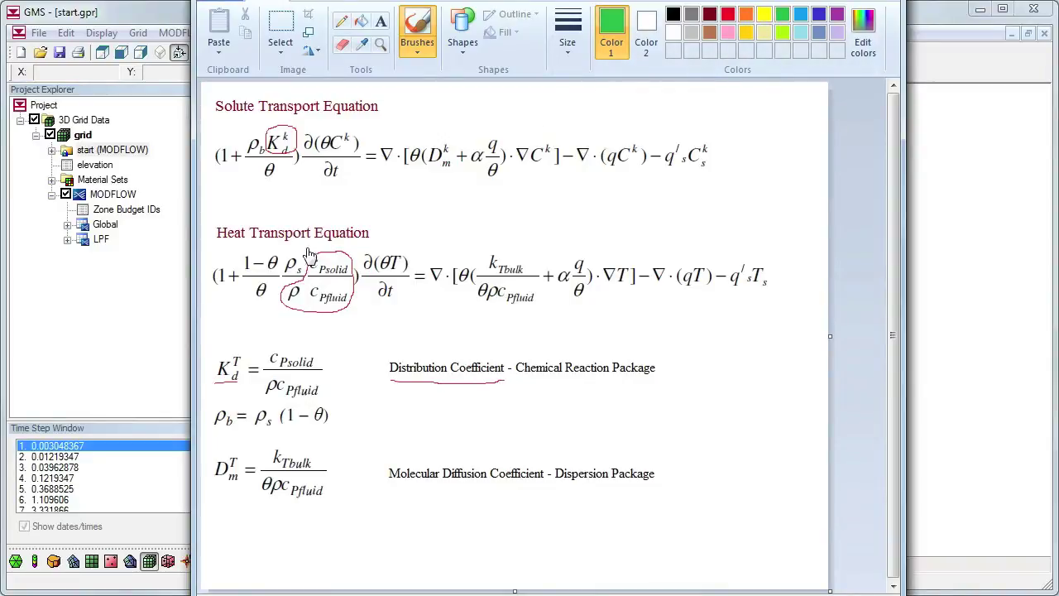
mouse_move(289, 253)
mouse_down()
mouse_move(254, 248)
mouse_move(236, 270)
mouse_move(241, 286)
mouse_move(308, 280)
mouse_move(302, 252)
mouse_up()
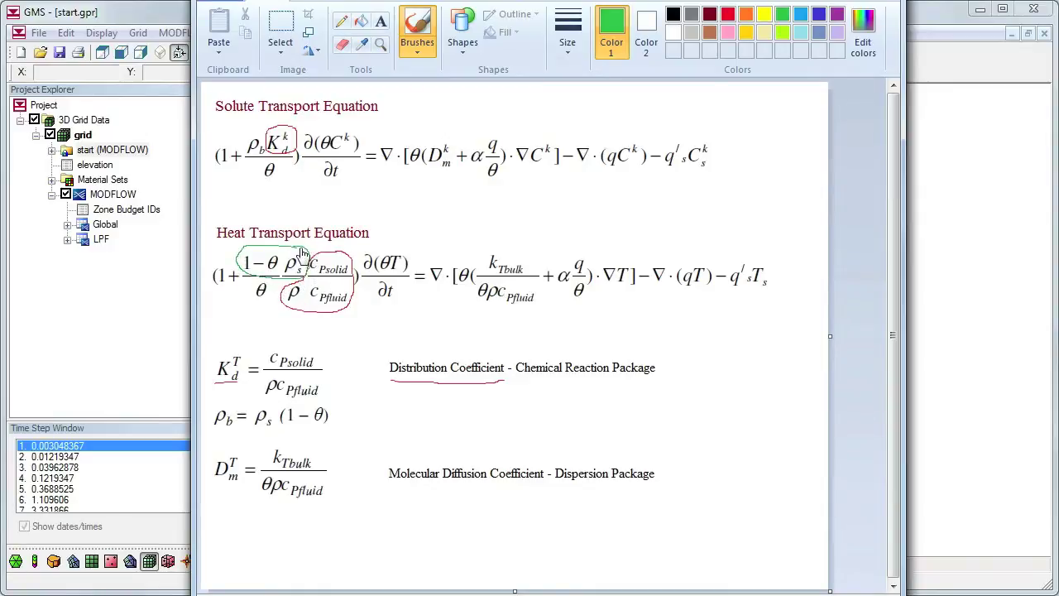
mouse_move(259, 139)
mouse_down()
mouse_move(246, 146)
mouse_move(248, 163)
mouse_move(268, 165)
mouse_move(261, 132)
mouse_up()
drag(212, 432, 236, 432)
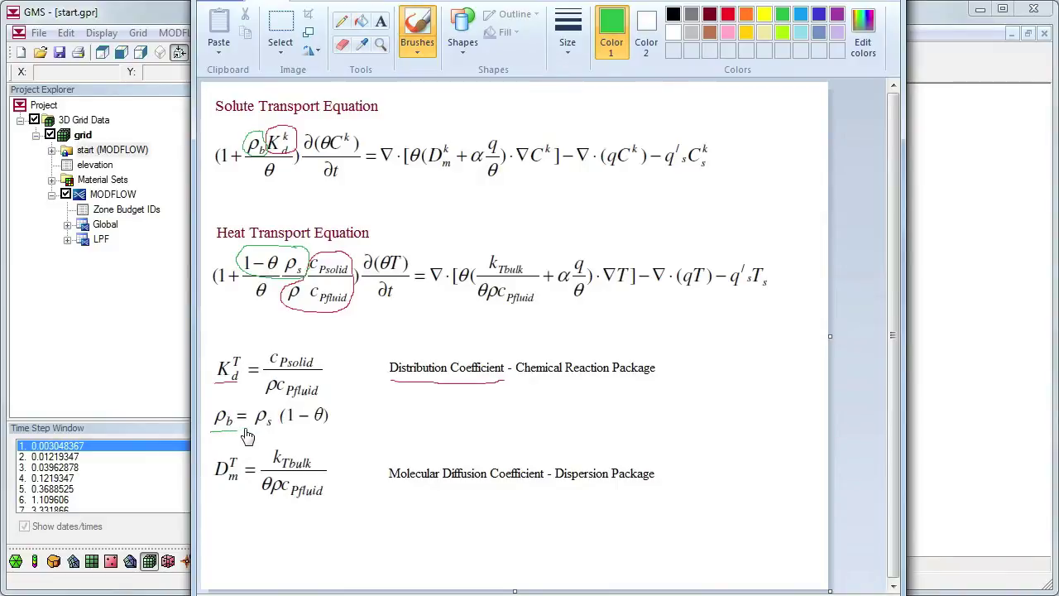
Circle the k_Tbulk/(θρc_Pfluid) term and D_m in blue in the equations, and underline the D_m symbol and "Molecular Diffusion Coefficient"
click(800, 16)
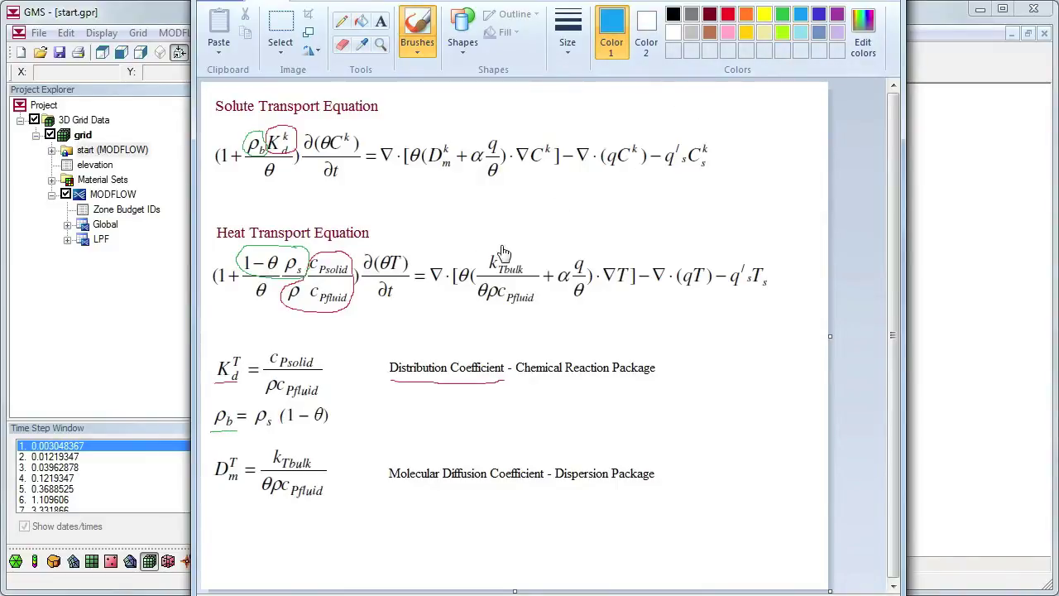
mouse_move(507, 250)
mouse_down()
mouse_move(485, 258)
mouse_move(475, 310)
mouse_move(532, 312)
mouse_move(541, 272)
mouse_move(524, 252)
mouse_move(504, 252)
mouse_up()
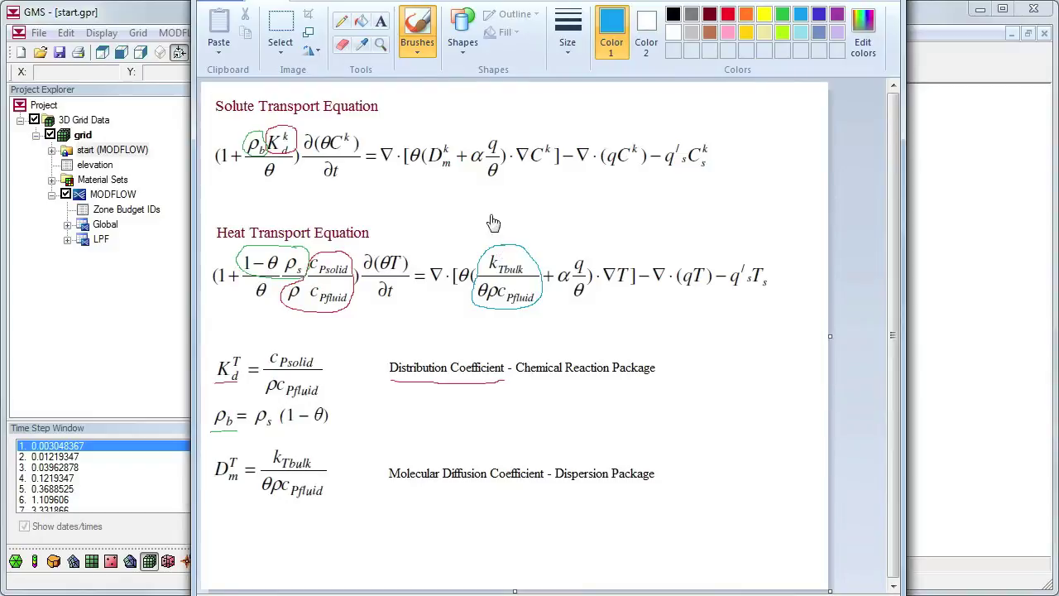
mouse_move(451, 138)
mouse_down()
mouse_move(427, 156)
mouse_move(435, 174)
mouse_move(457, 168)
mouse_move(451, 139)
mouse_up()
drag(213, 489, 238, 489)
drag(391, 487, 553, 494)
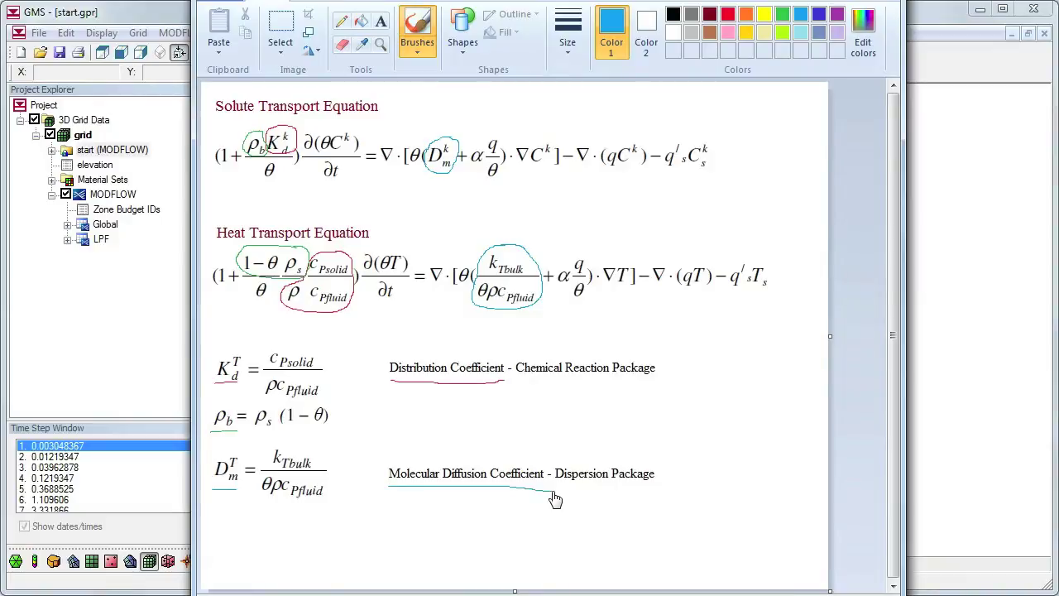
Switch to GMS and create a new MT3D simulation on the 3D grid
click(68, 310)
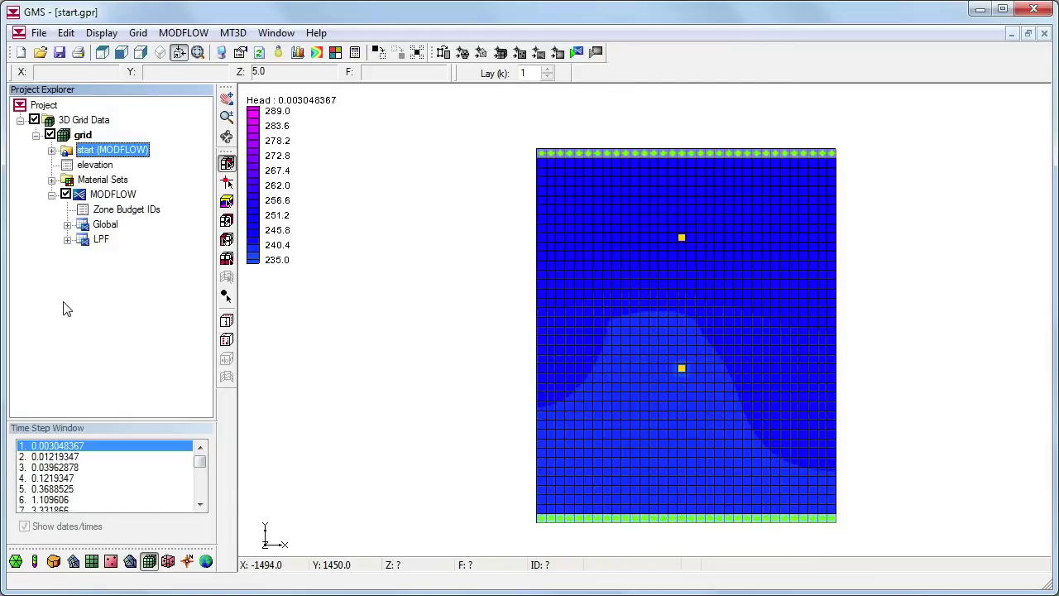
right_click(84, 137)
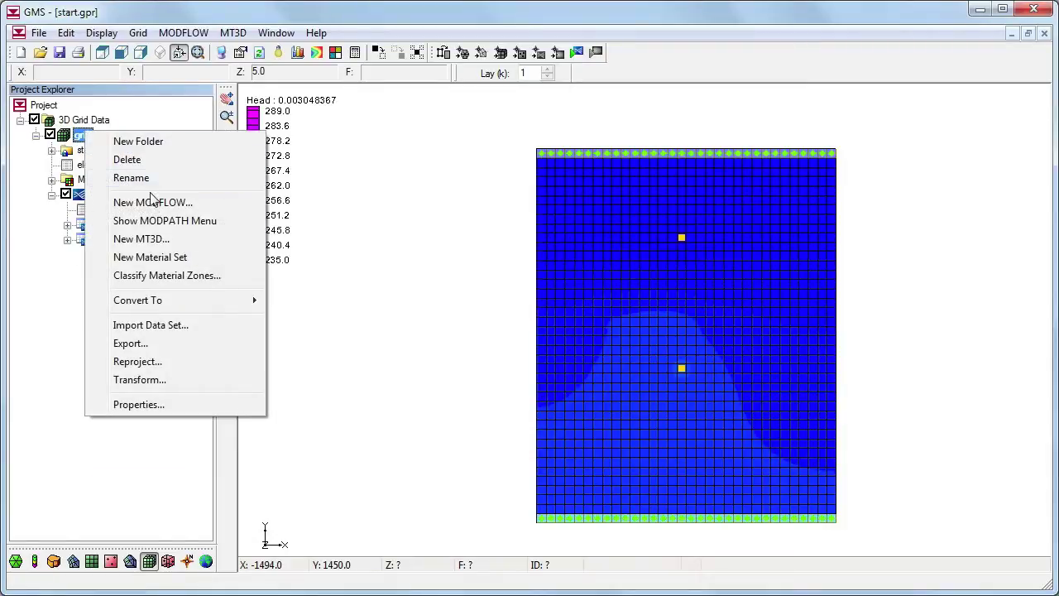
click(225, 238)
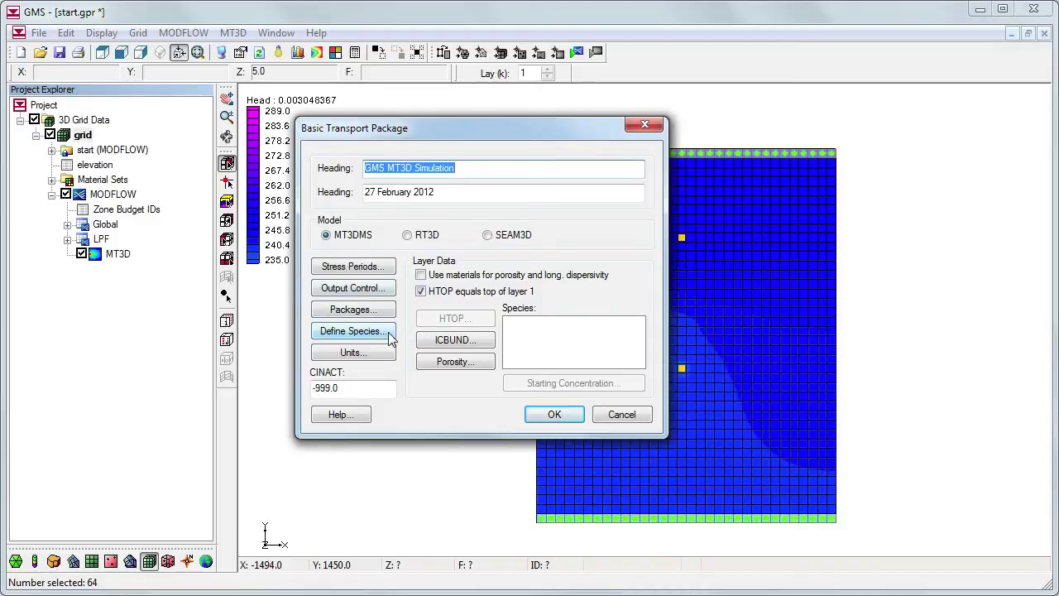
Define a new mobile species named WarmWater for the MT3D simulation
click(389, 332)
click(561, 239)
click(506, 256)
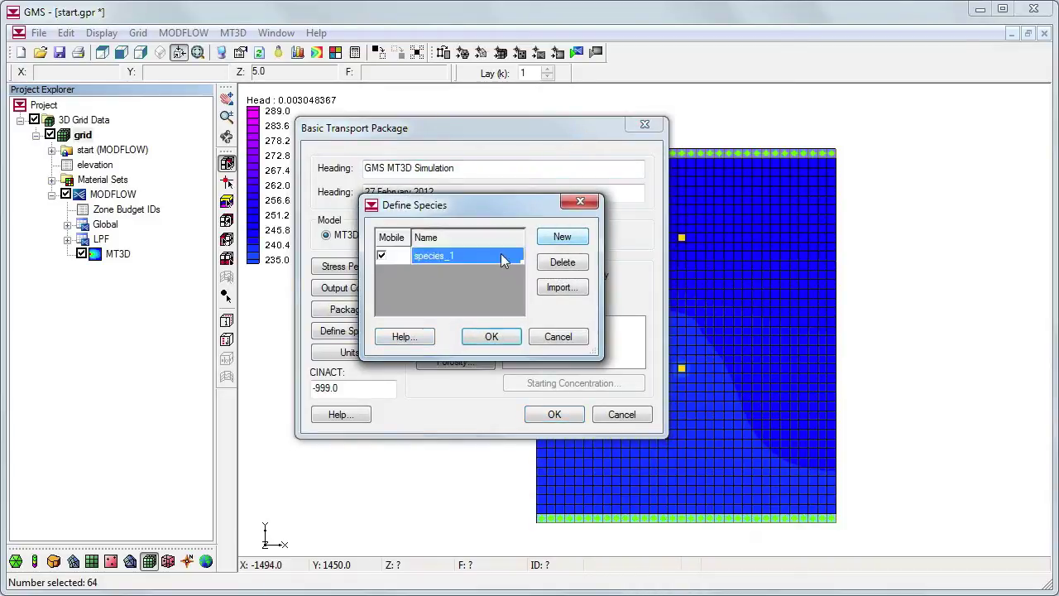
text(Warm)
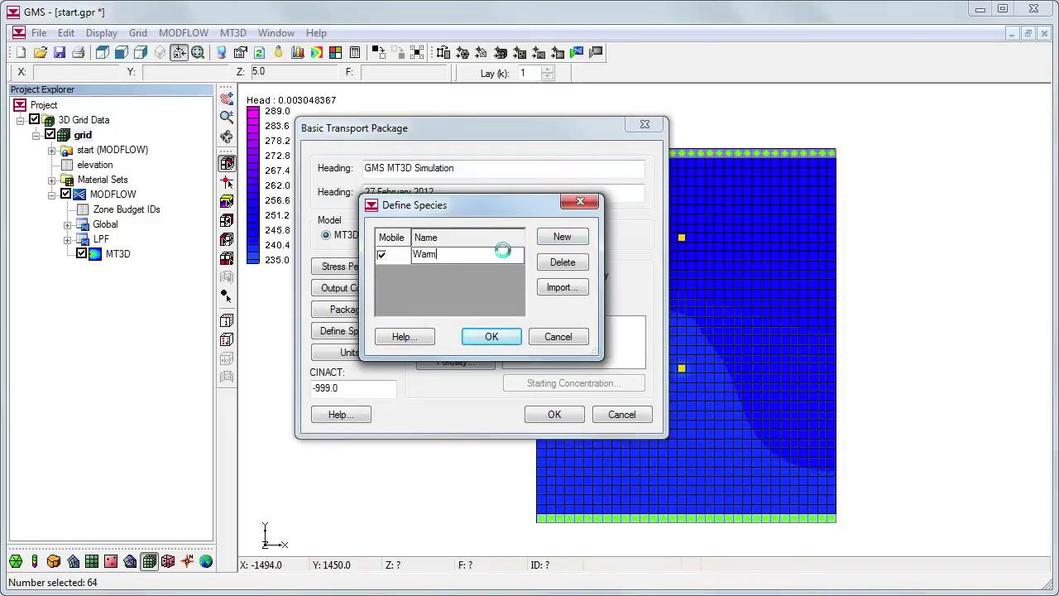
text(Water)
click(492, 337)
Set the starting concentration of WarmWater to a constant 278 over the whole grid
click(522, 325)
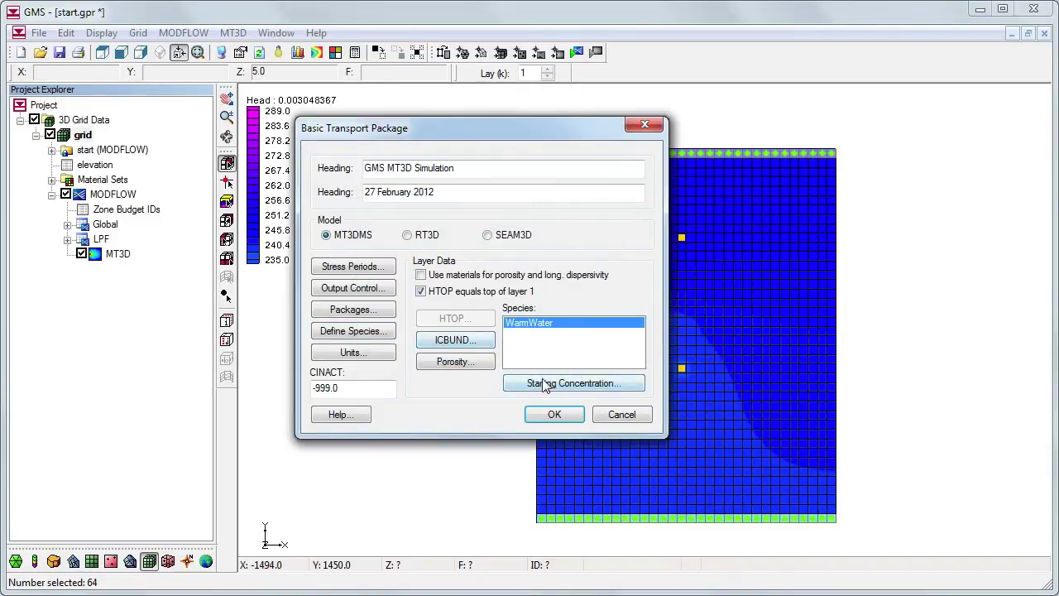
click(546, 385)
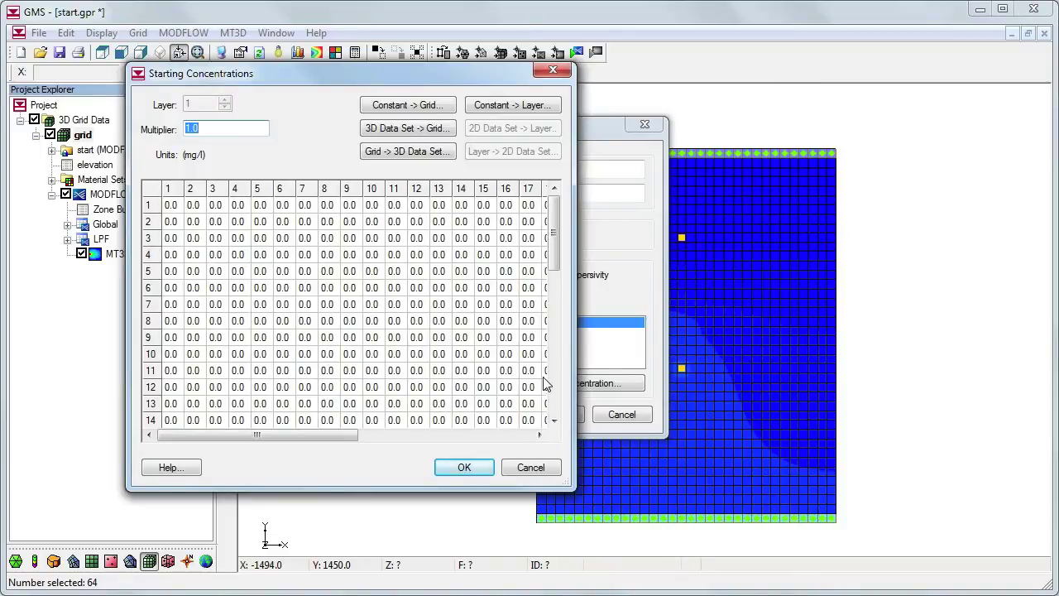
click(439, 106)
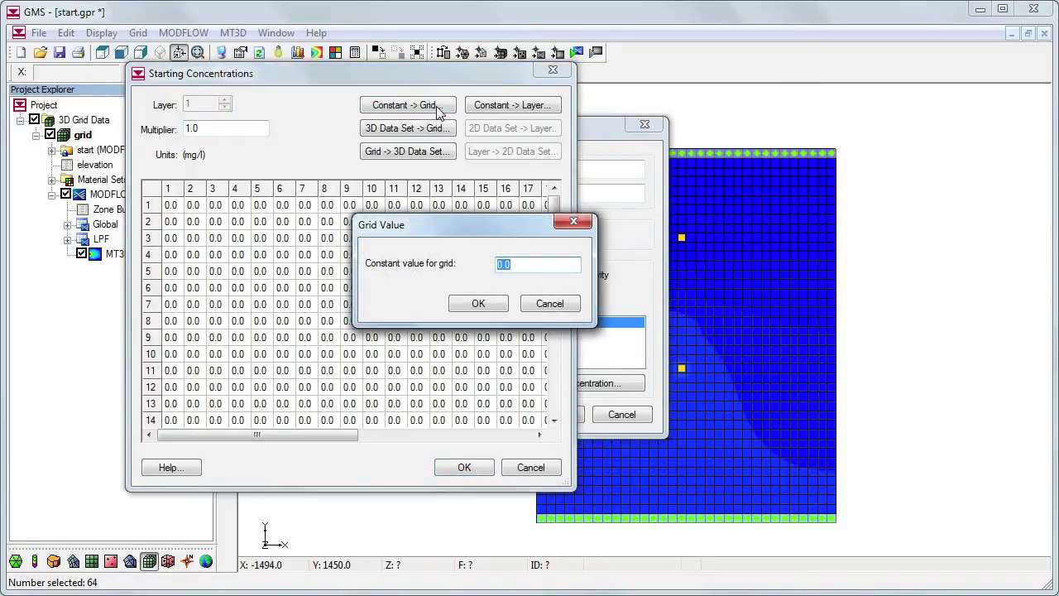
text(278)
key(Return)
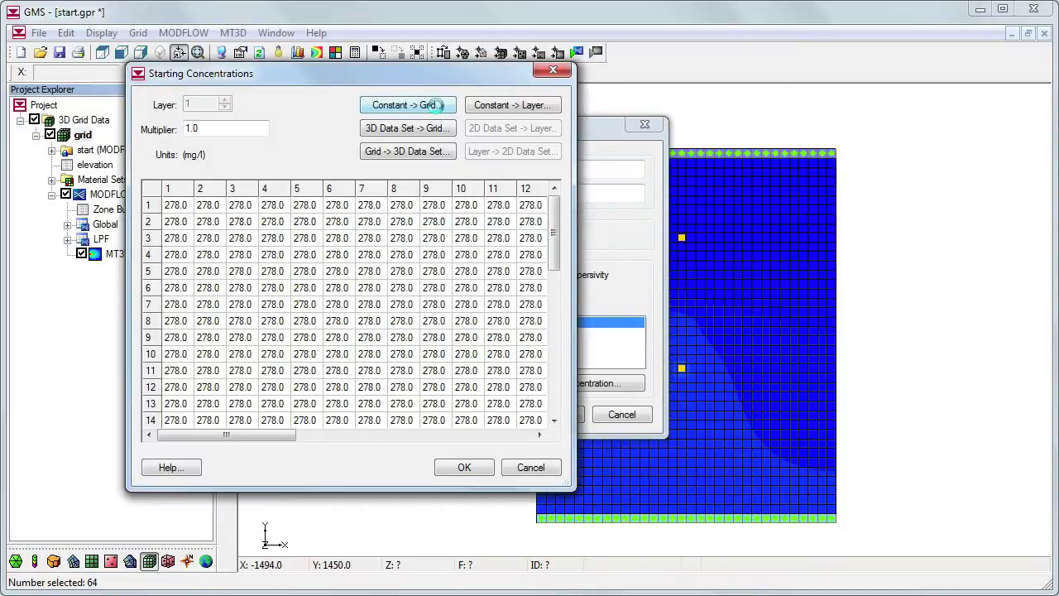
click(469, 466)
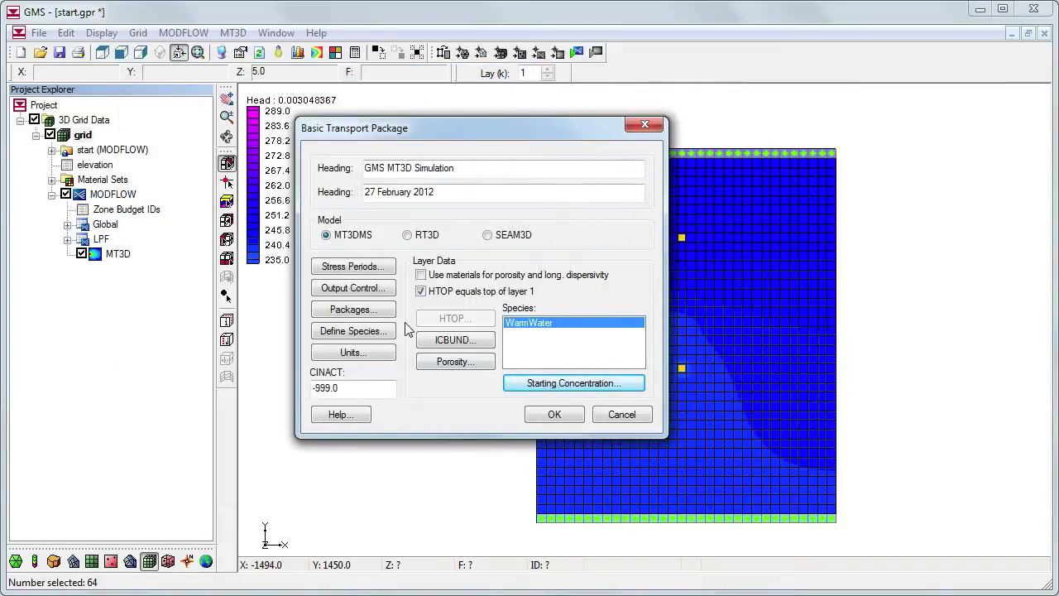
Save transport output at specified times, initialized with 25 d initial and maximum time step sizes and a 2500 d maximum simulation time
click(384, 292)
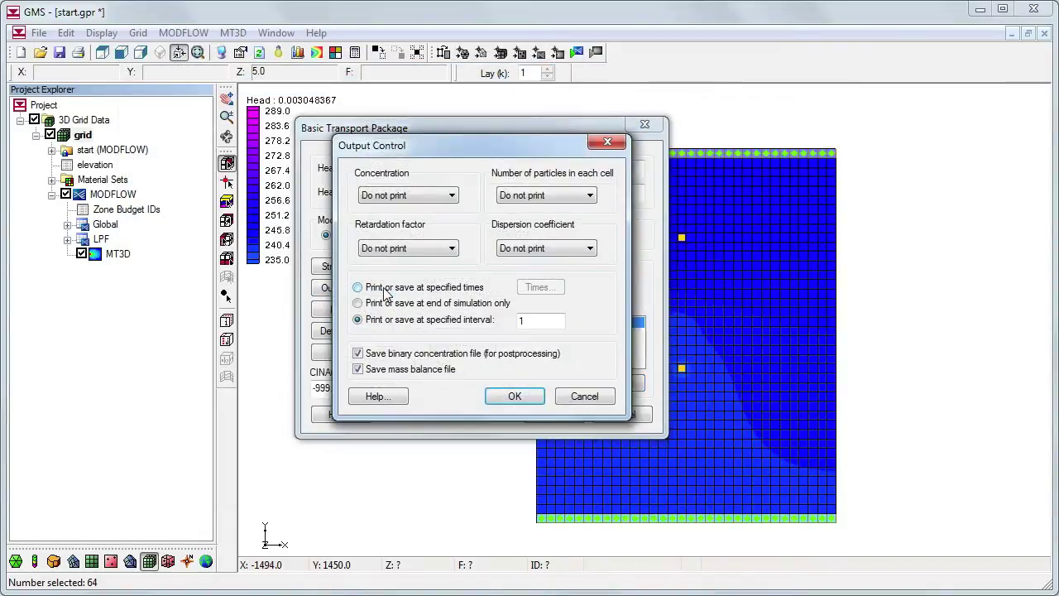
click(384, 289)
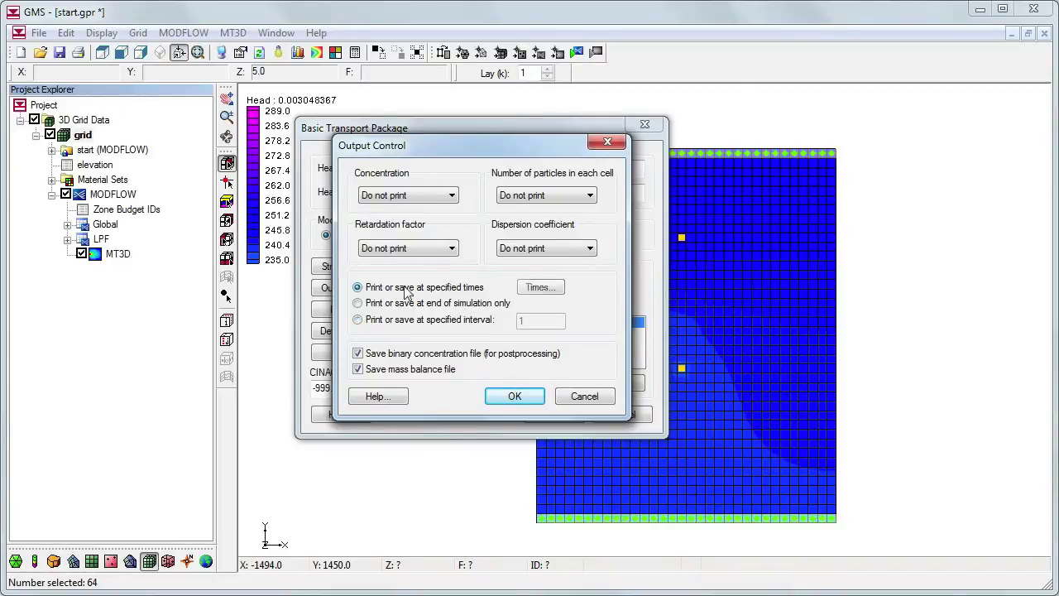
click(538, 287)
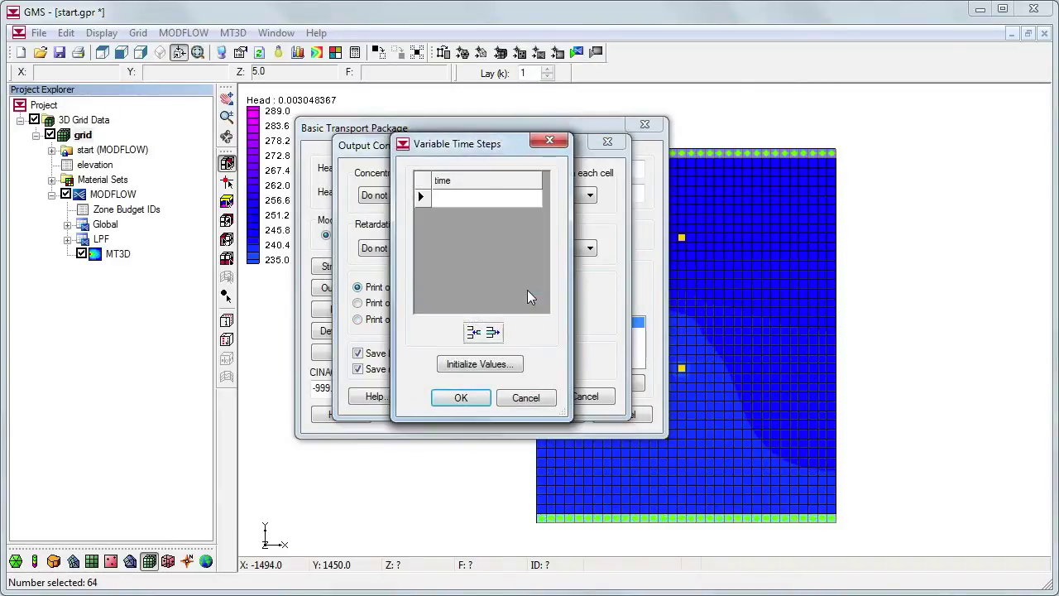
click(511, 367)
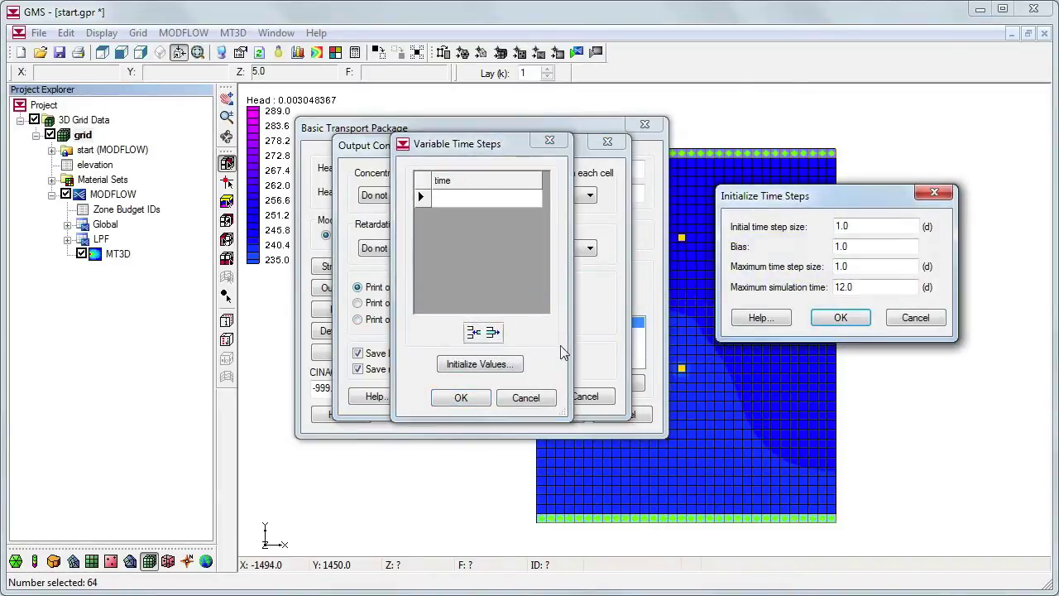
double_click(865, 226)
text(25)
key(Tab)
key(Tab)
text(2)
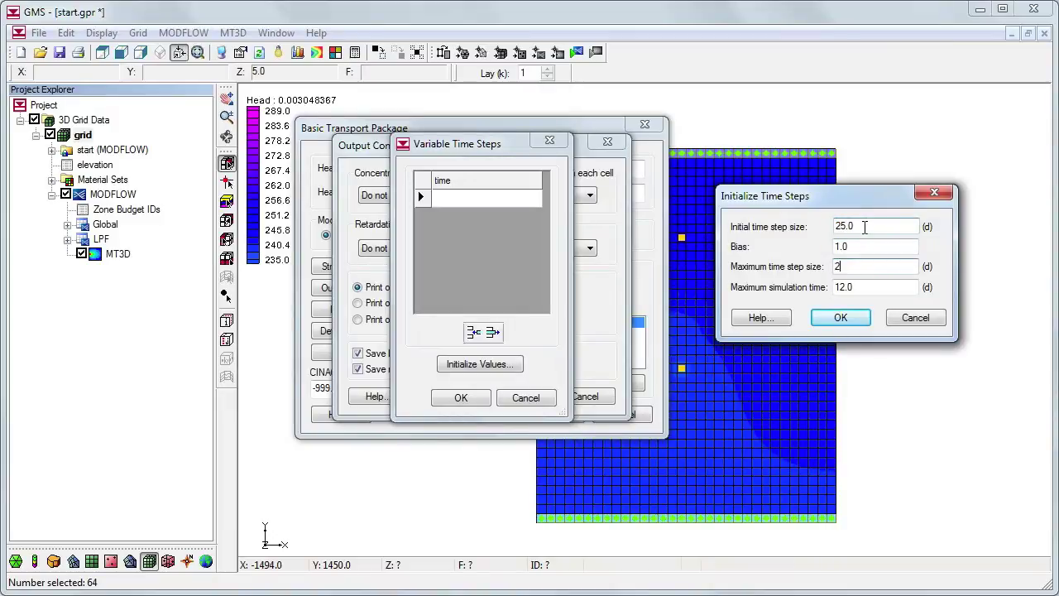
text(5)
key(Tab)
text(25)
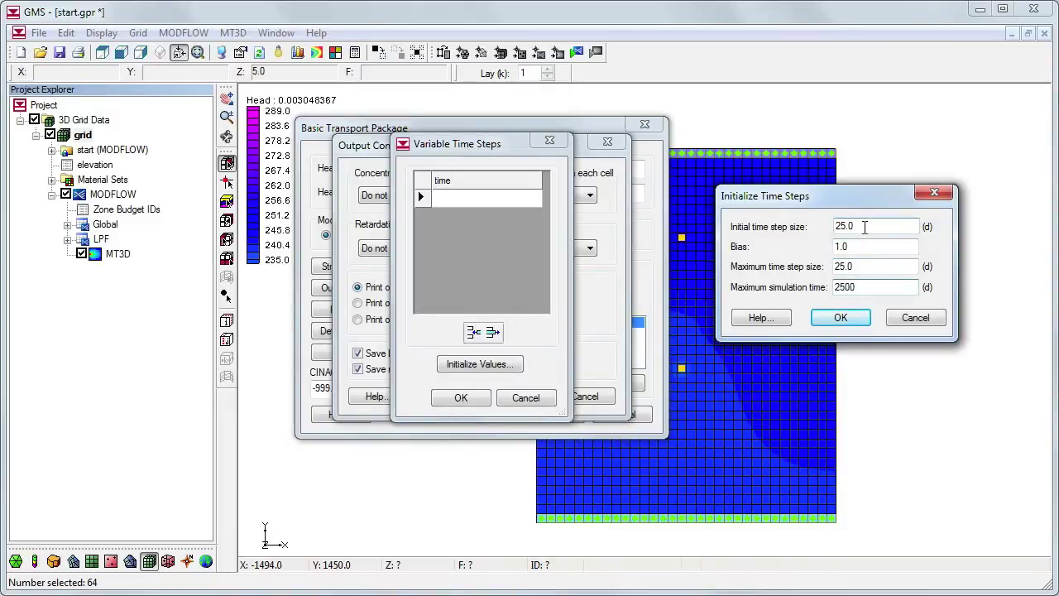
click(840, 318)
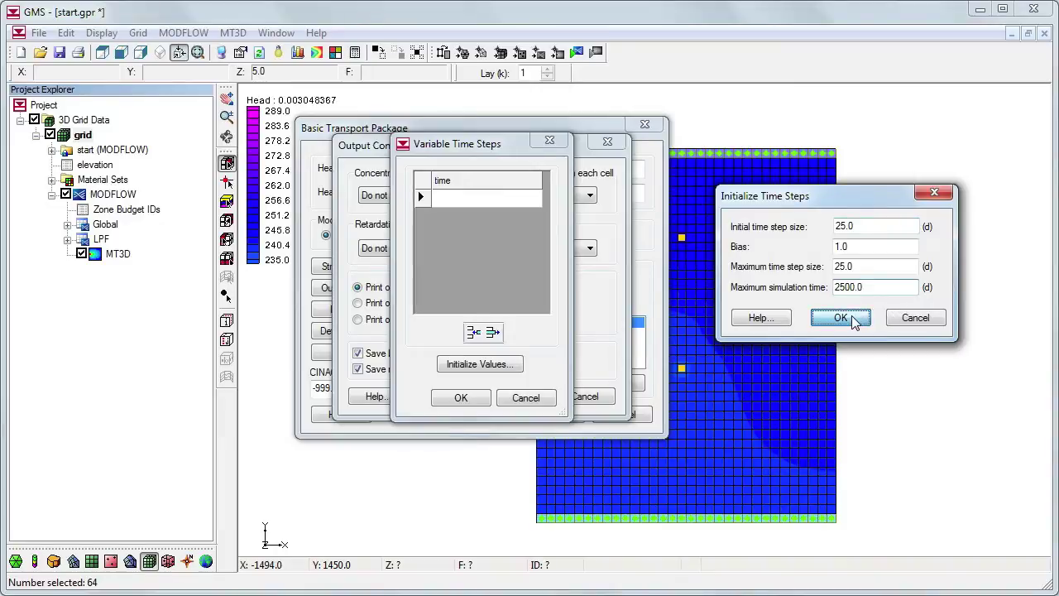
click(460, 399)
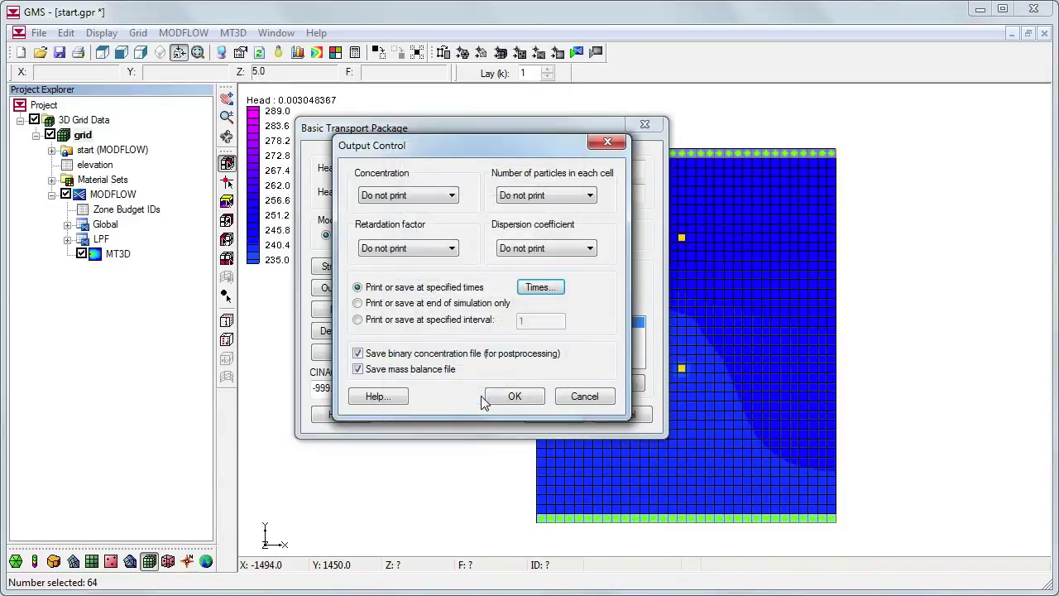
click(501, 397)
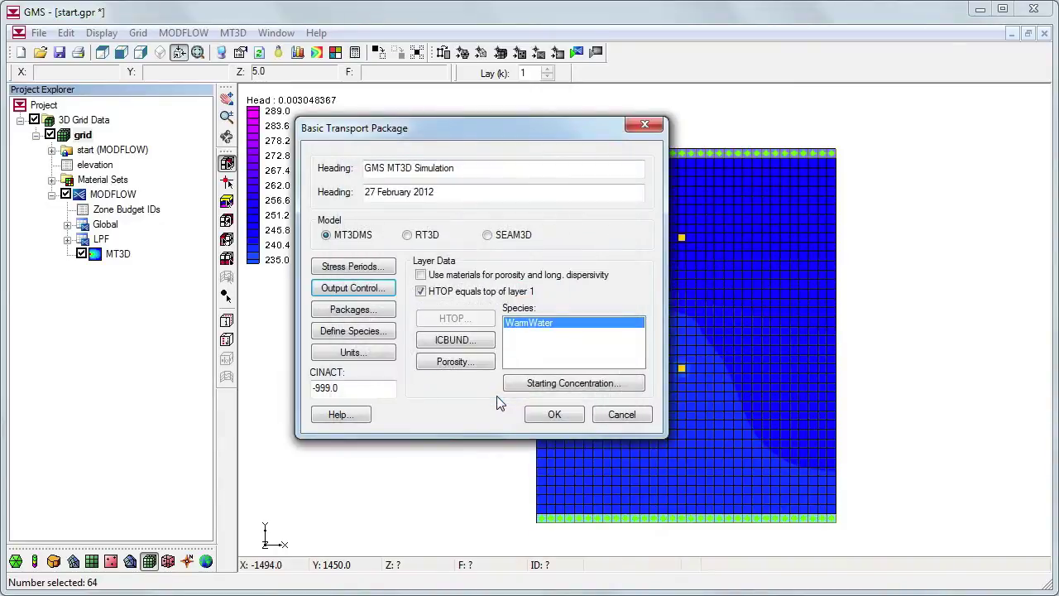
Enable the advection, dispersion, source/sink mixing and chemical reaction packages, and accept the Basic Transport Package settings
click(372, 312)
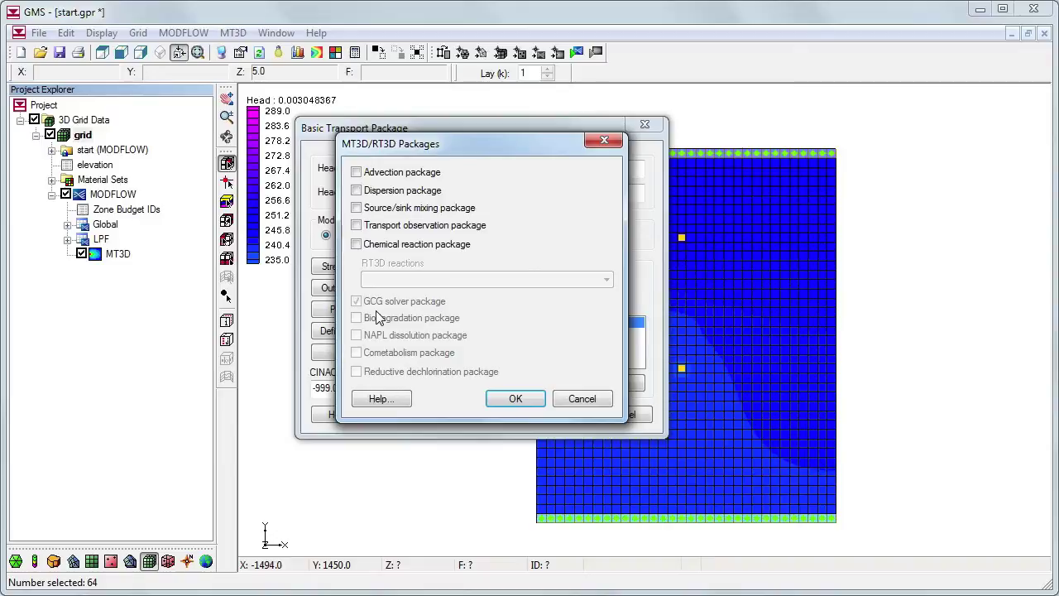
click(356, 172)
click(356, 191)
click(355, 207)
click(356, 245)
click(514, 401)
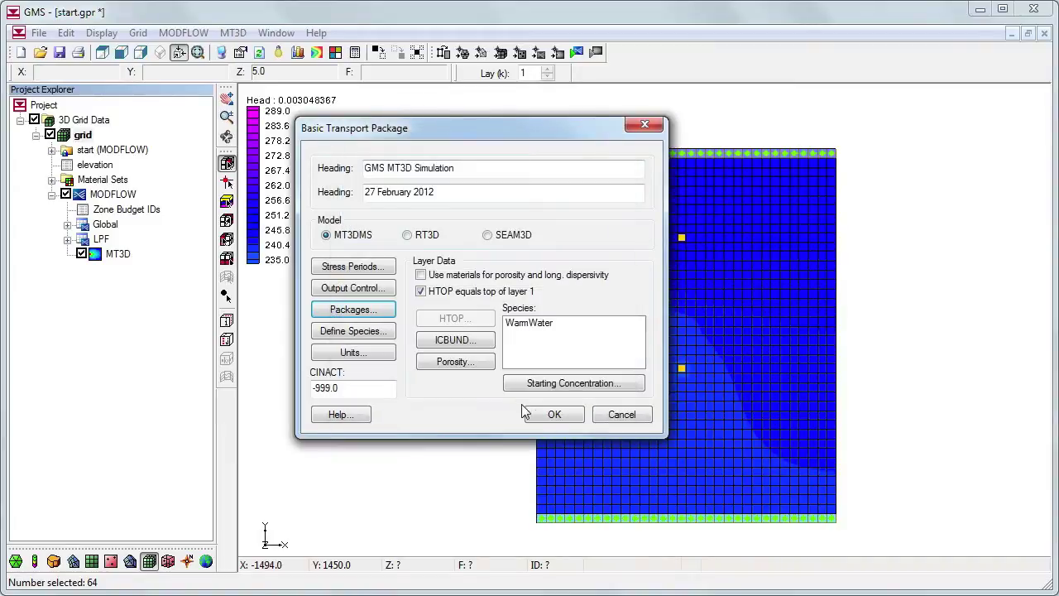
click(554, 416)
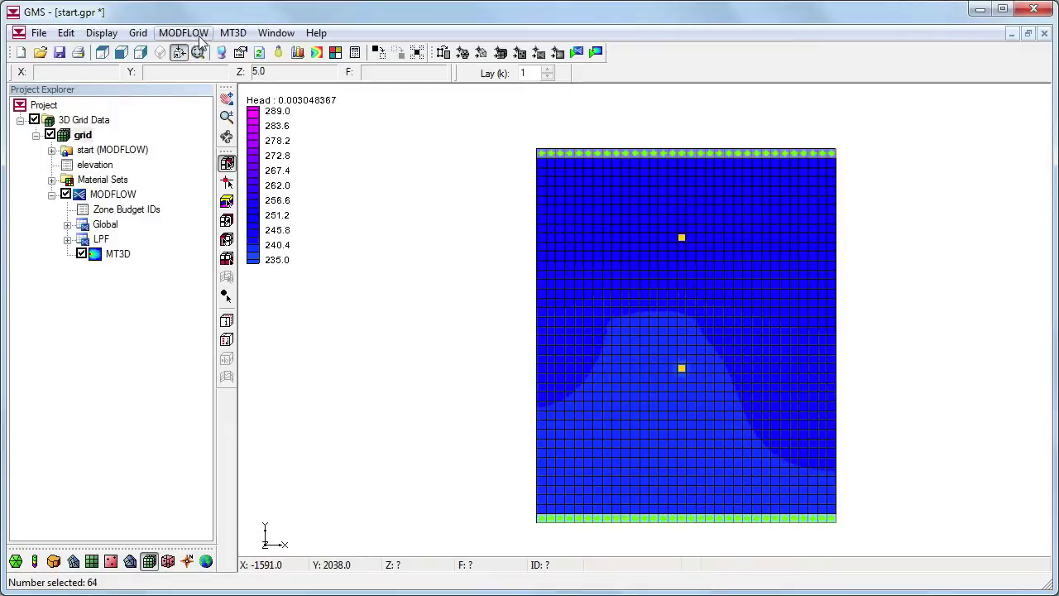
Set the longitudinal dispersivity in the Dispersion Package to a constant 0.5 m over the whole grid
click(232, 33)
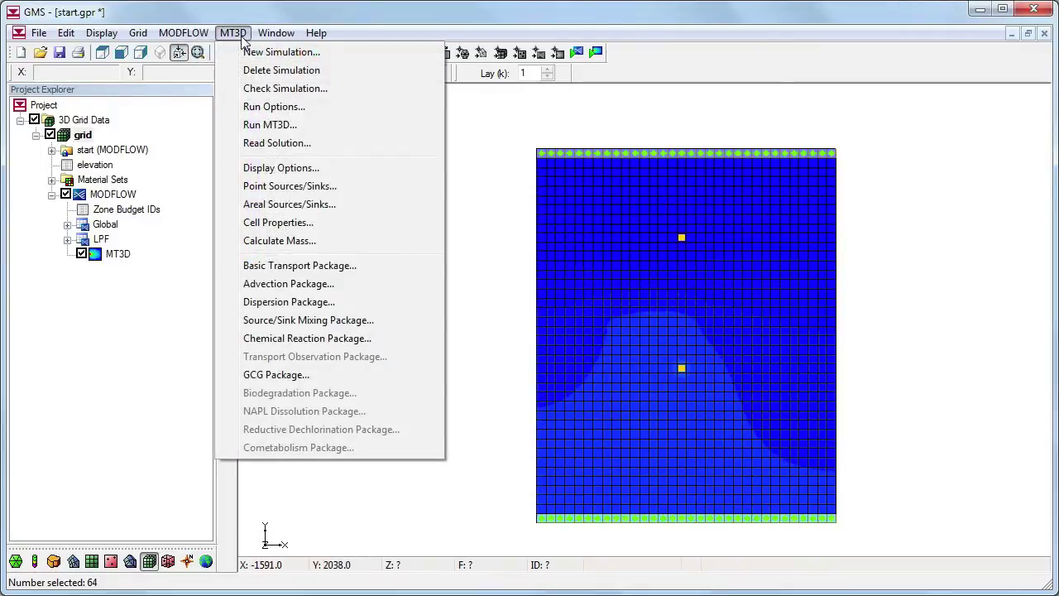
click(273, 303)
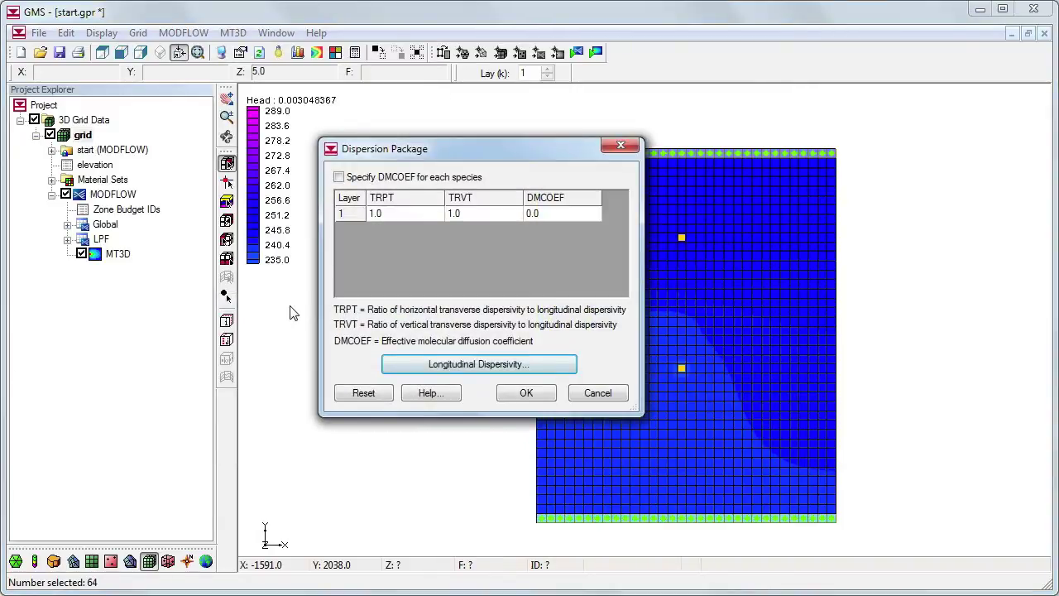
click(422, 365)
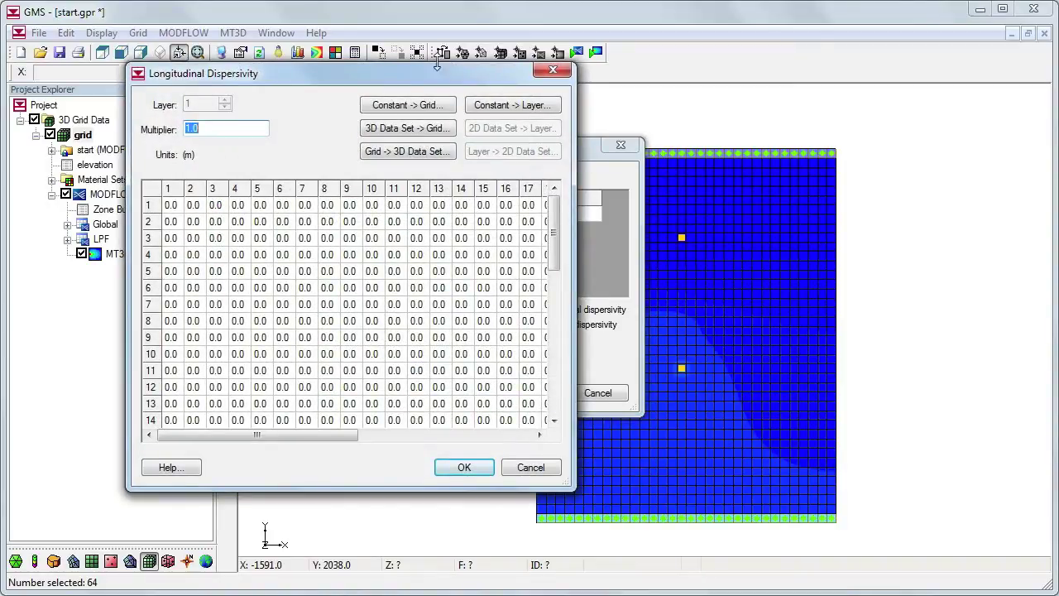
click(437, 107)
text(0.5)
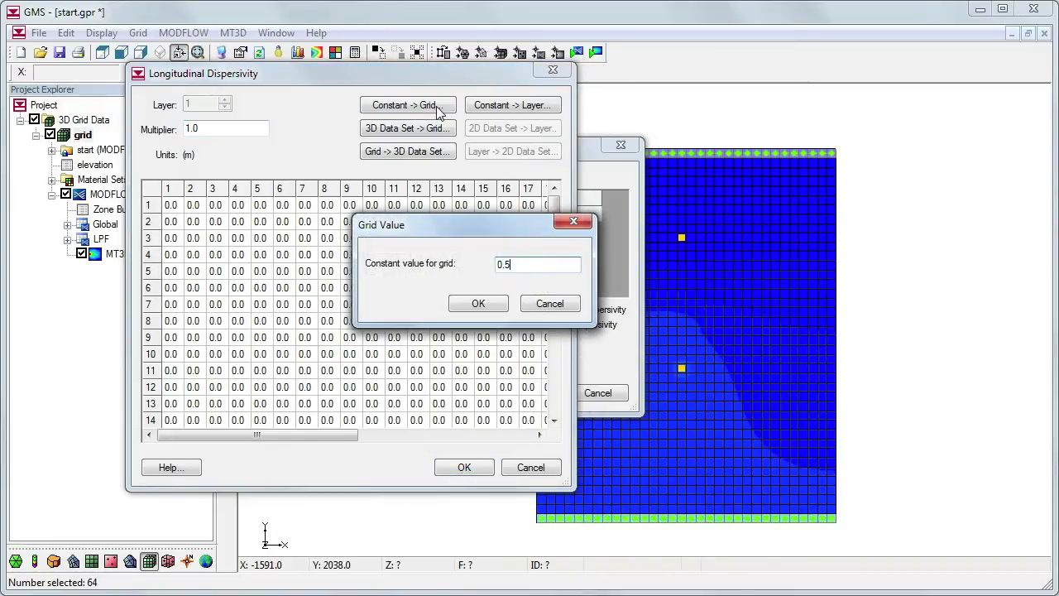
click(476, 303)
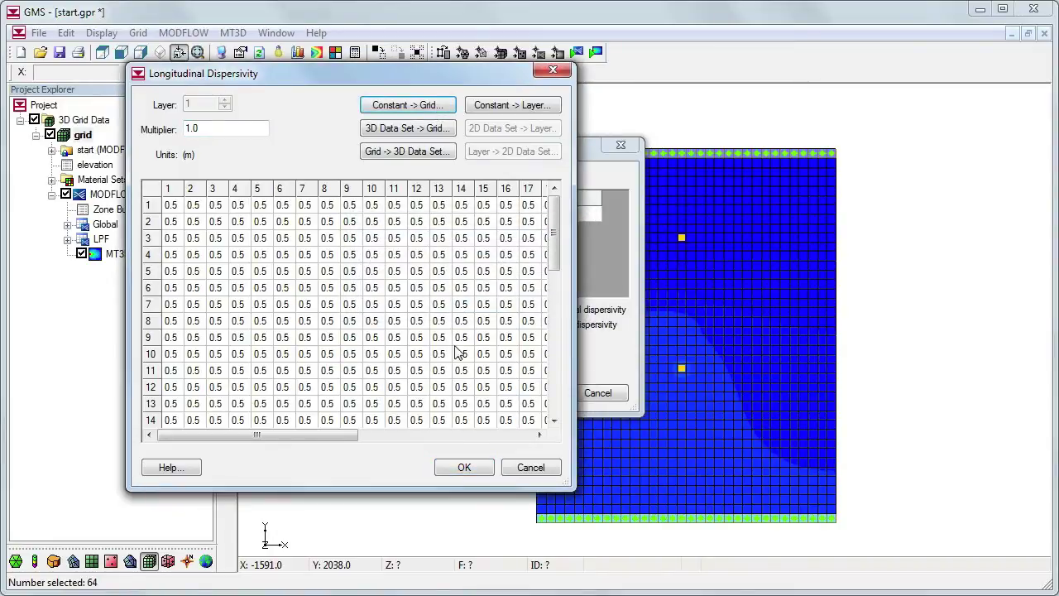
click(464, 468)
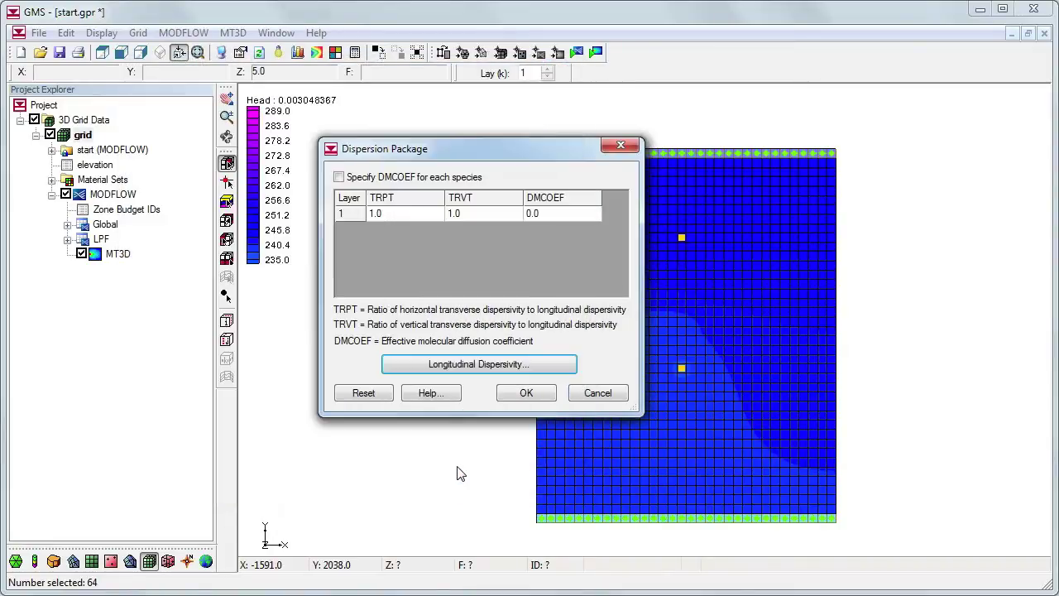
Set layer 1's TRPT and TRVT to 0.1 and its DMCOEF to 1.86e-6, and accept the Dispersion Package settings
click(418, 216)
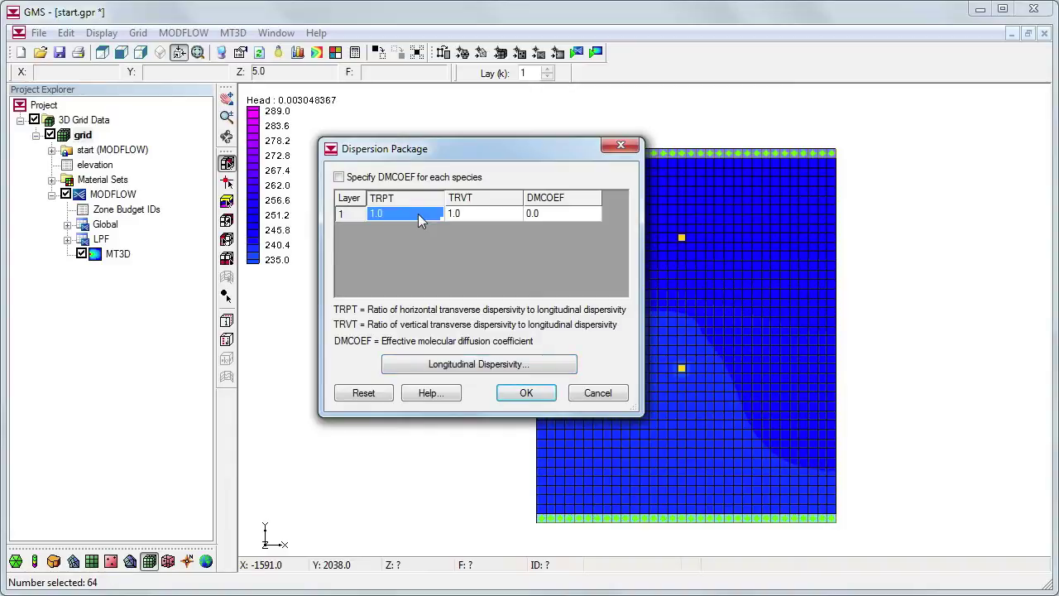
text(0.1)
key(Tab)
text(.1)
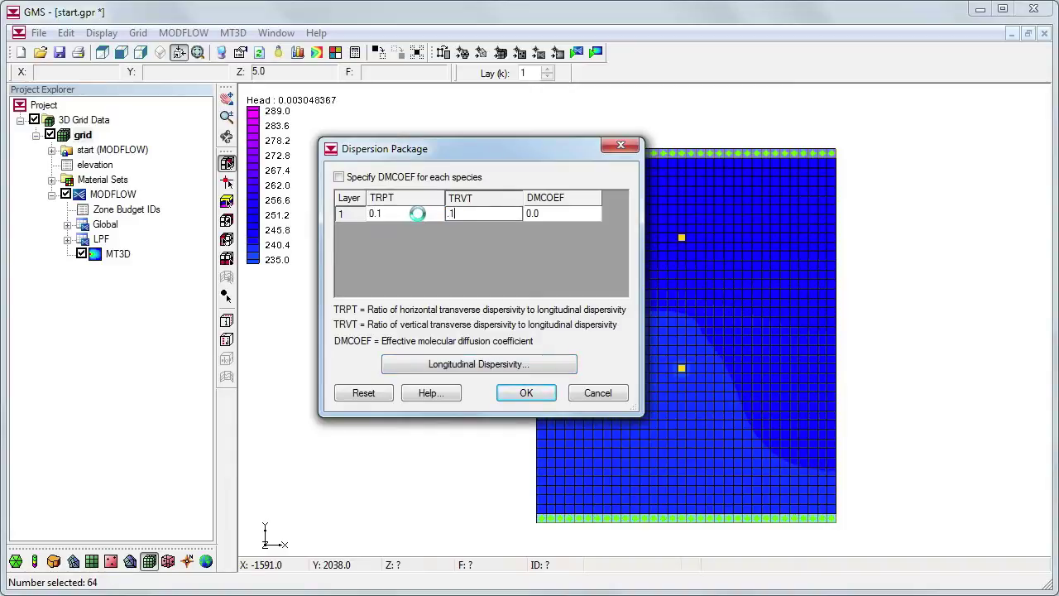
key(Tab)
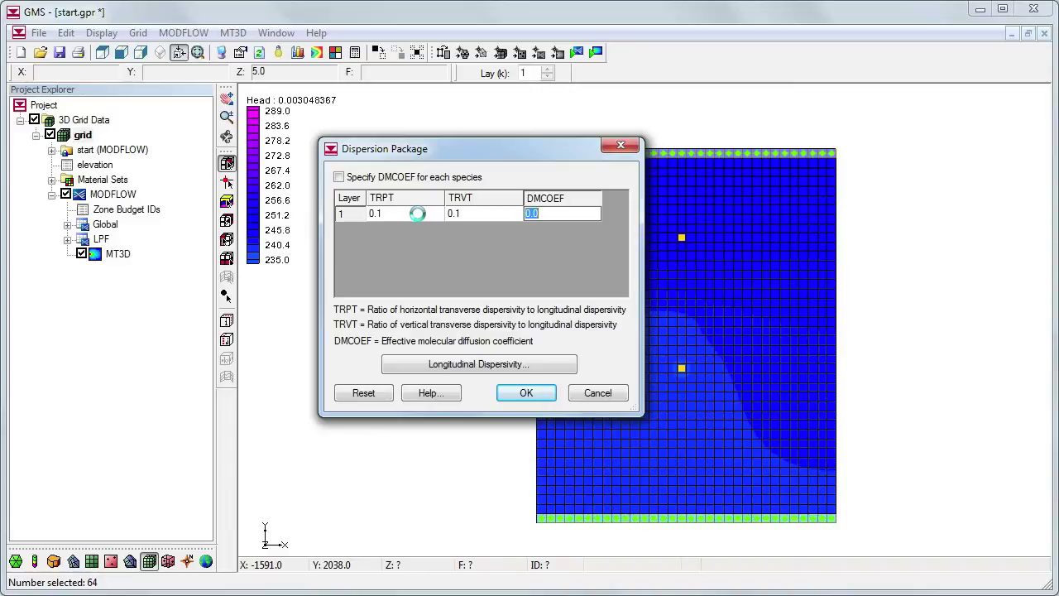
text(1.86e-6)
click(548, 395)
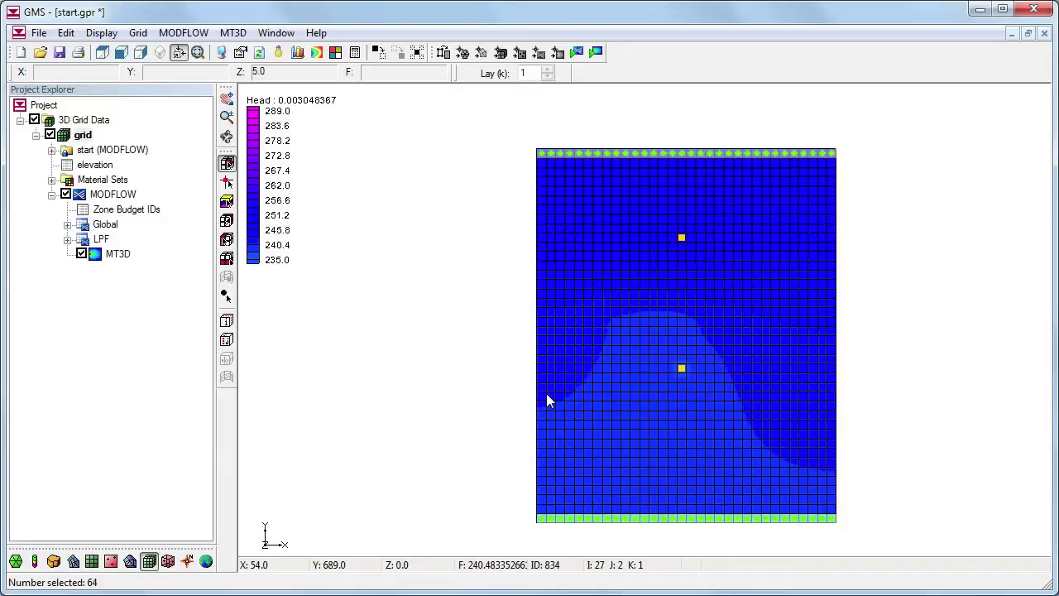
Configure the Chemical Reaction Package to use linear isotherm sorption with cell-by-cell variable input
click(235, 34)
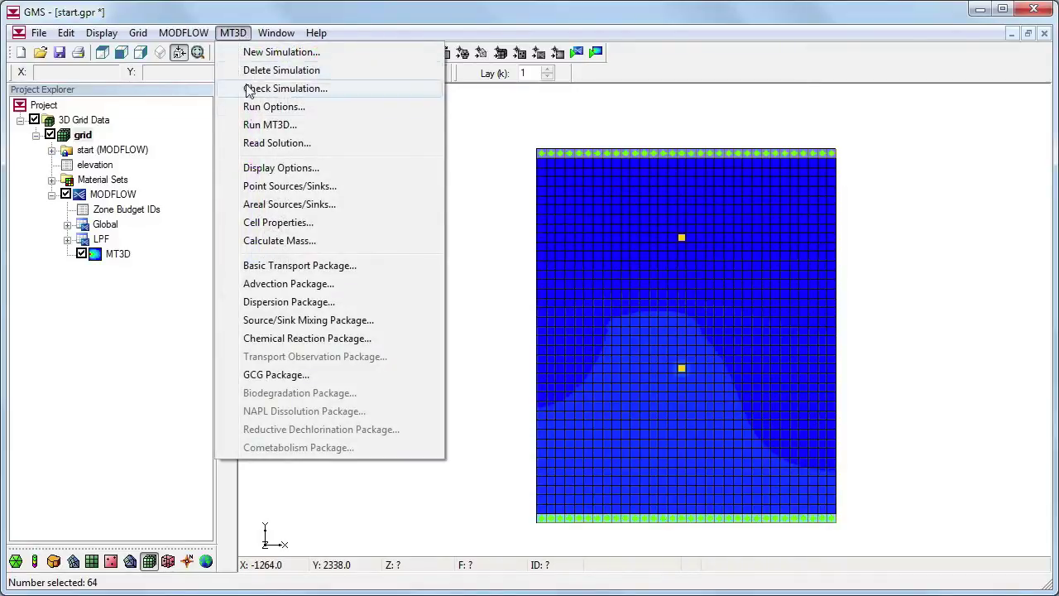
click(297, 339)
click(491, 162)
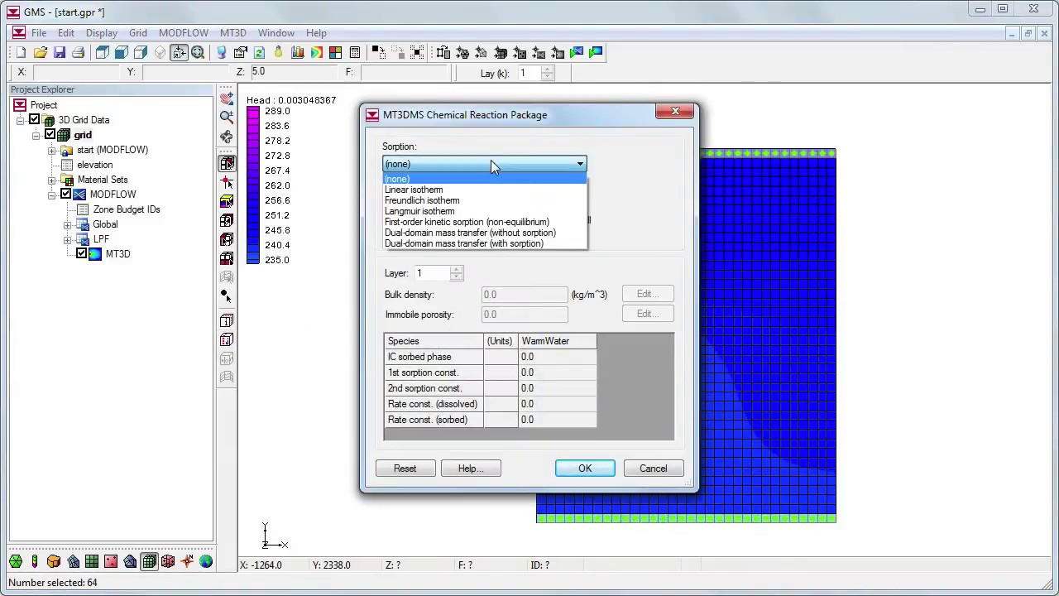
click(489, 192)
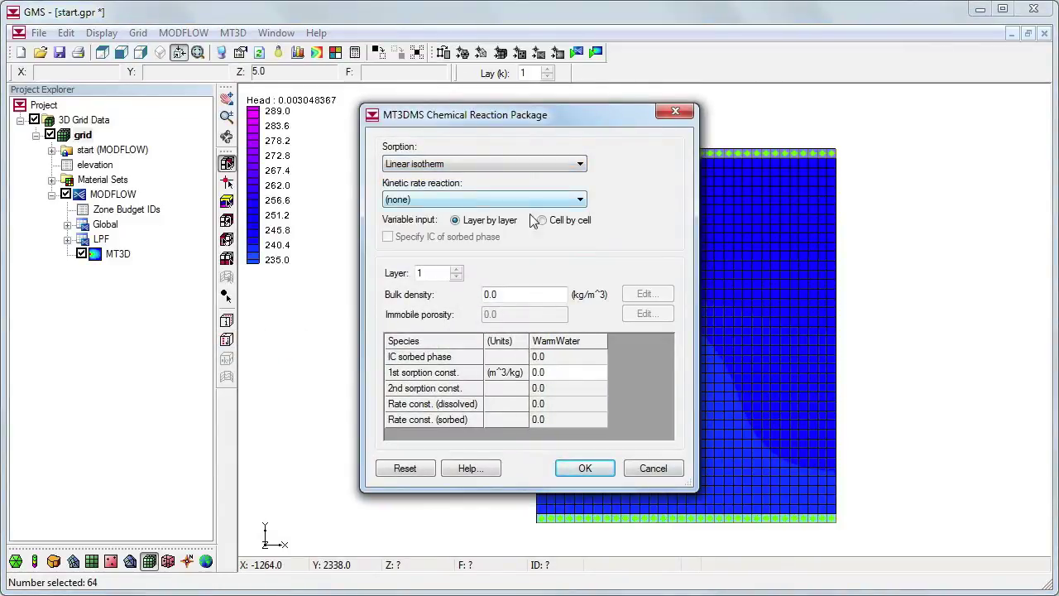
click(542, 220)
Set the bulk density to a constant 1960 kg/m^3 over the whole grid
click(645, 295)
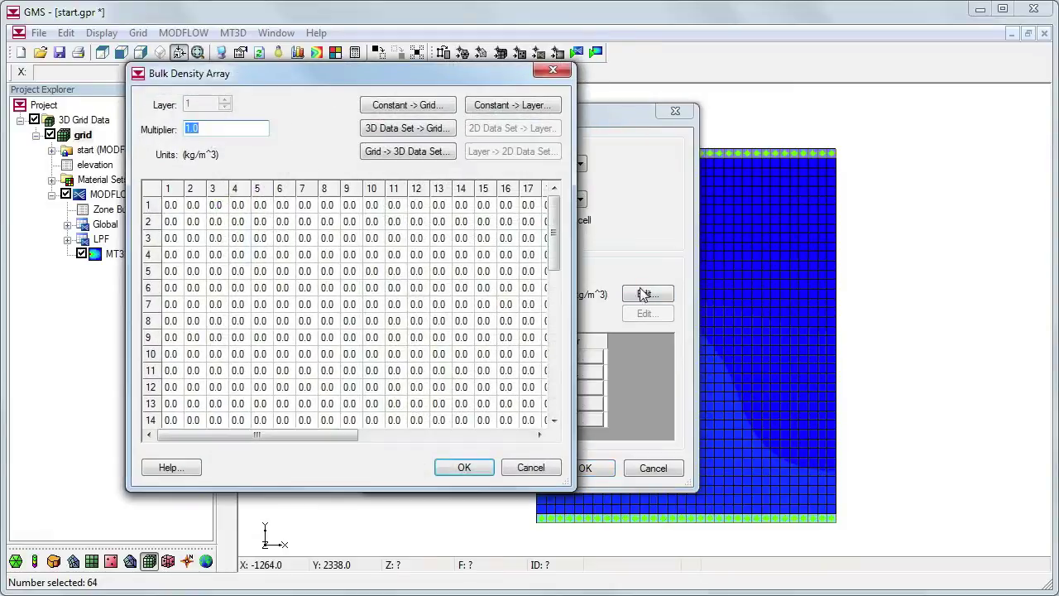
click(412, 105)
text(1960.0)
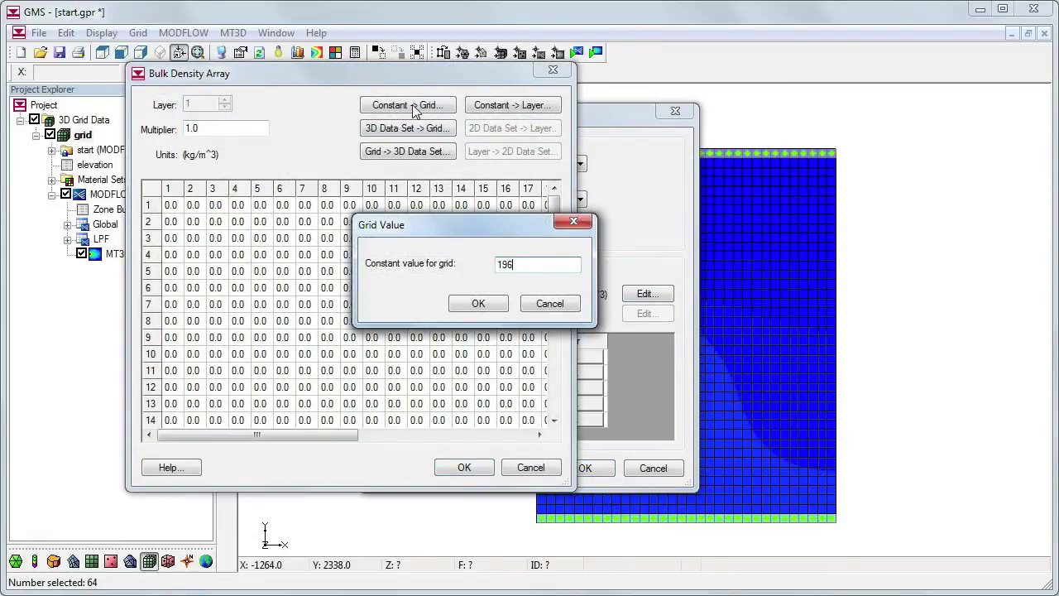
click(478, 303)
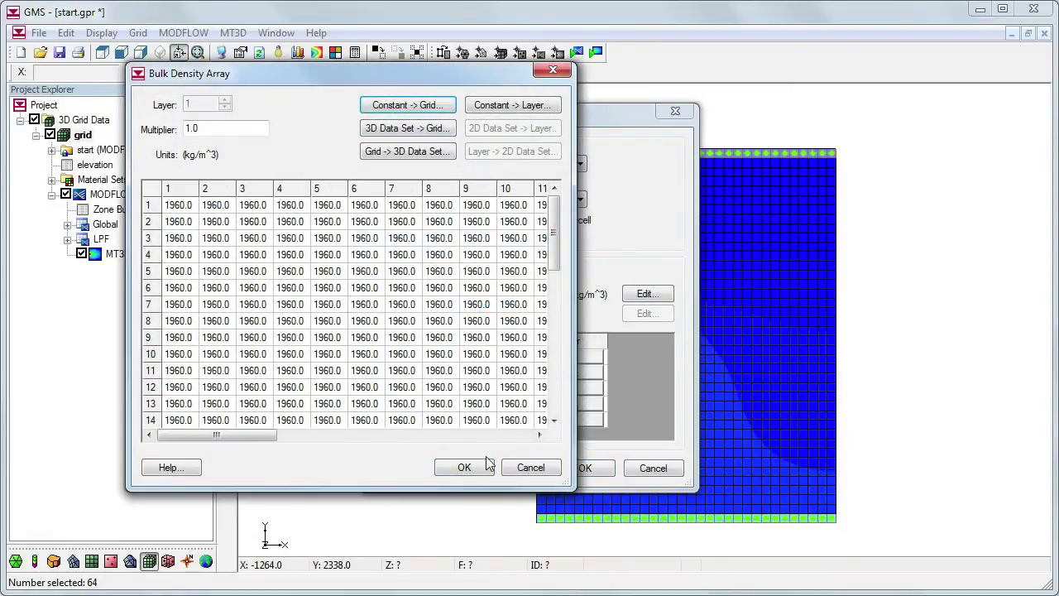
click(476, 465)
Set WarmWater's first sorption constant to 0.00021 m^3/kg over the whole grid and accept the Chemical Reaction Package settings
click(564, 374)
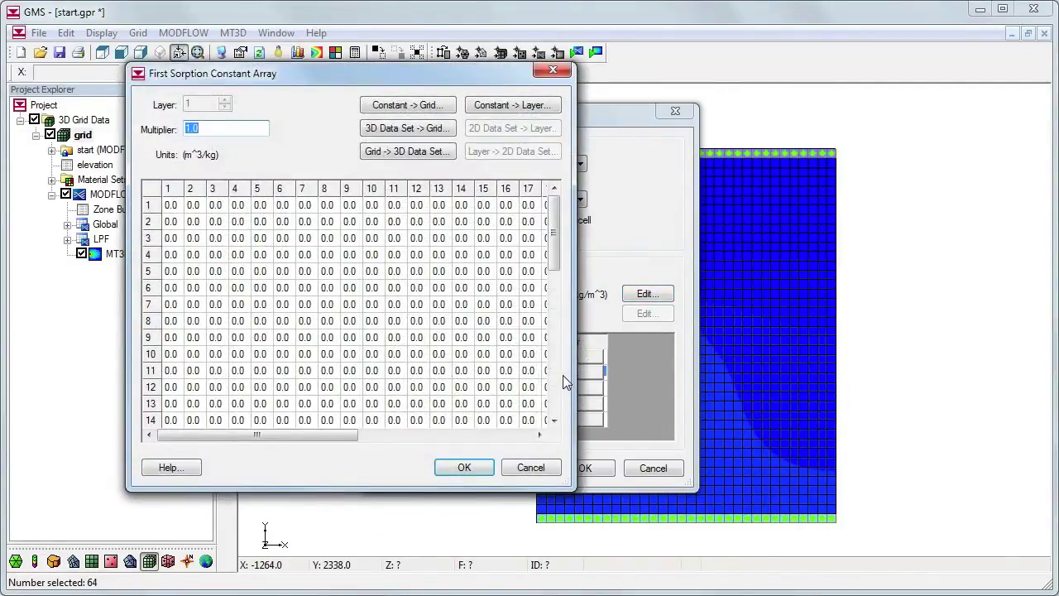
click(431, 109)
text(0.000)
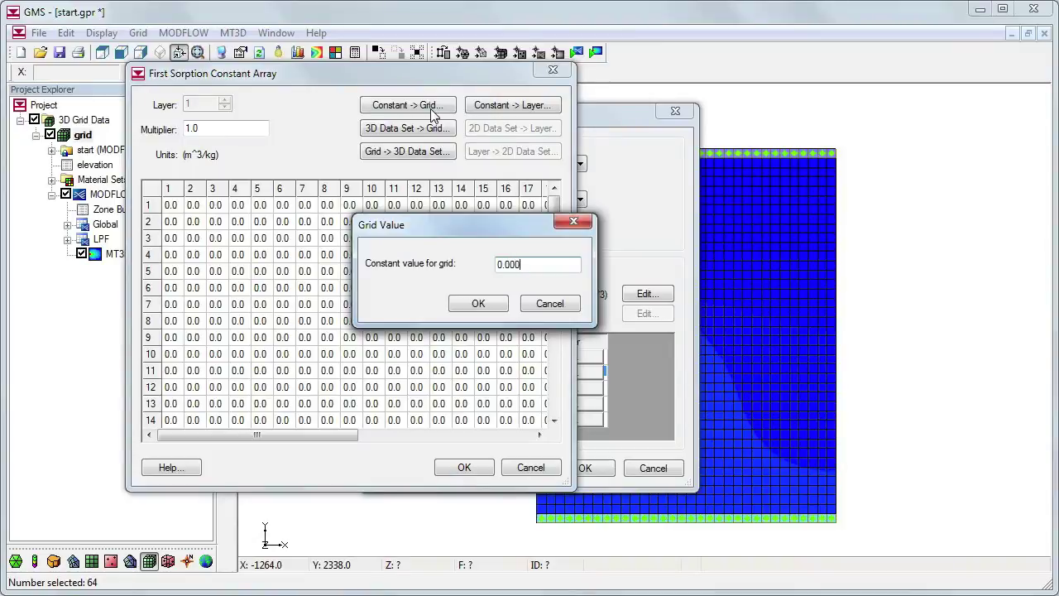
text(21)
click(472, 303)
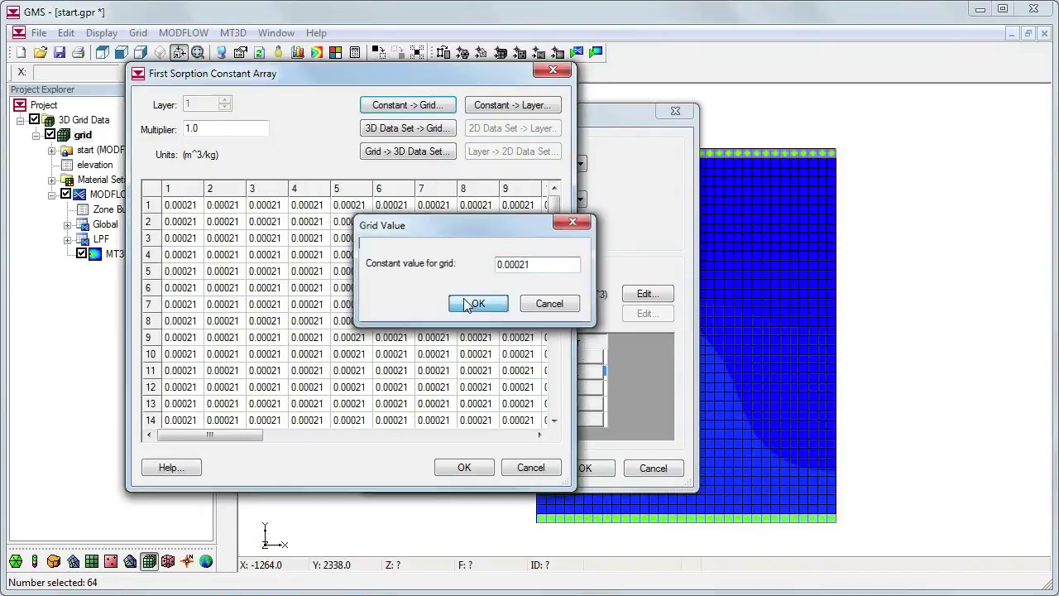
click(467, 470)
click(583, 468)
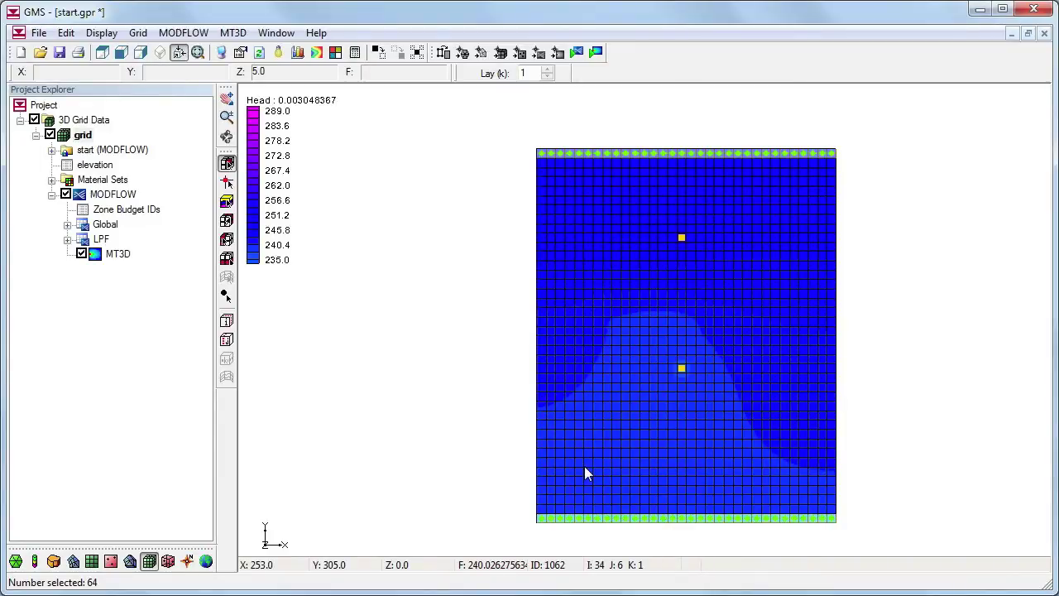
Add an MT3D point source/sink of type well (WEL) to the upper well cell
click(682, 238)
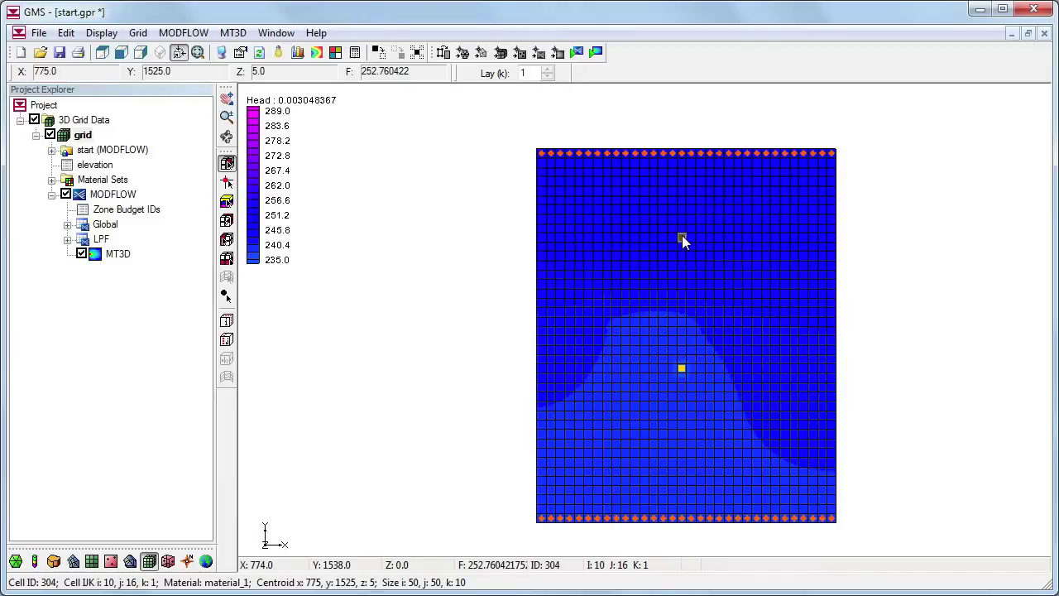
right_click(682, 240)
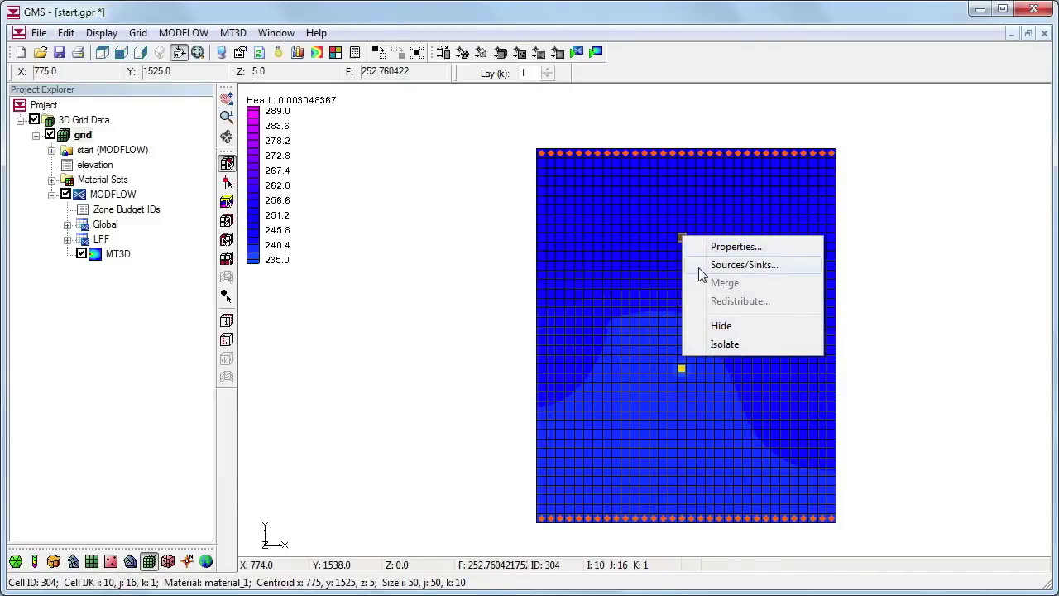
click(699, 267)
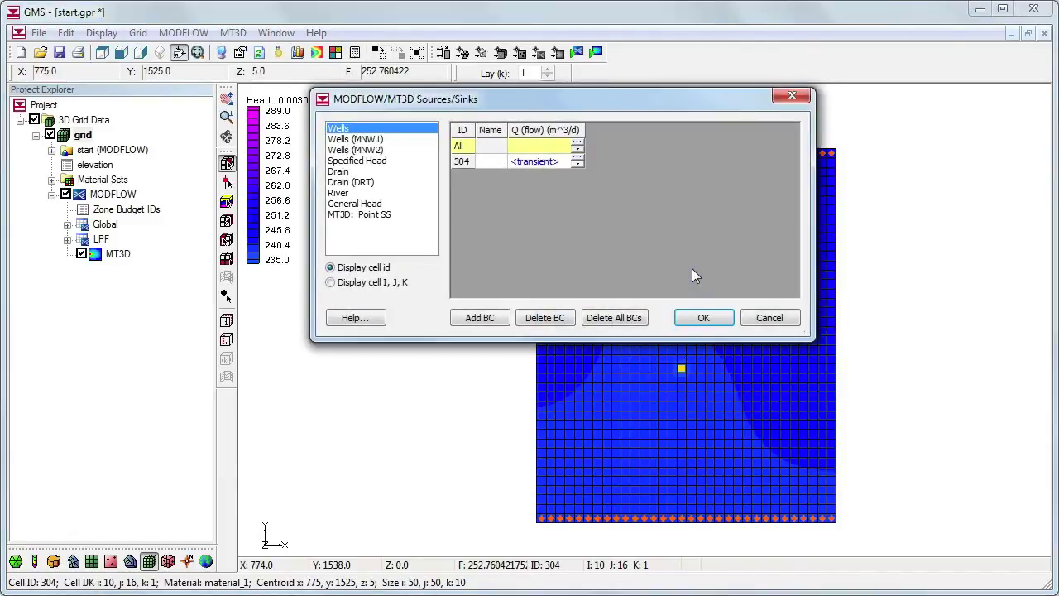
click(359, 215)
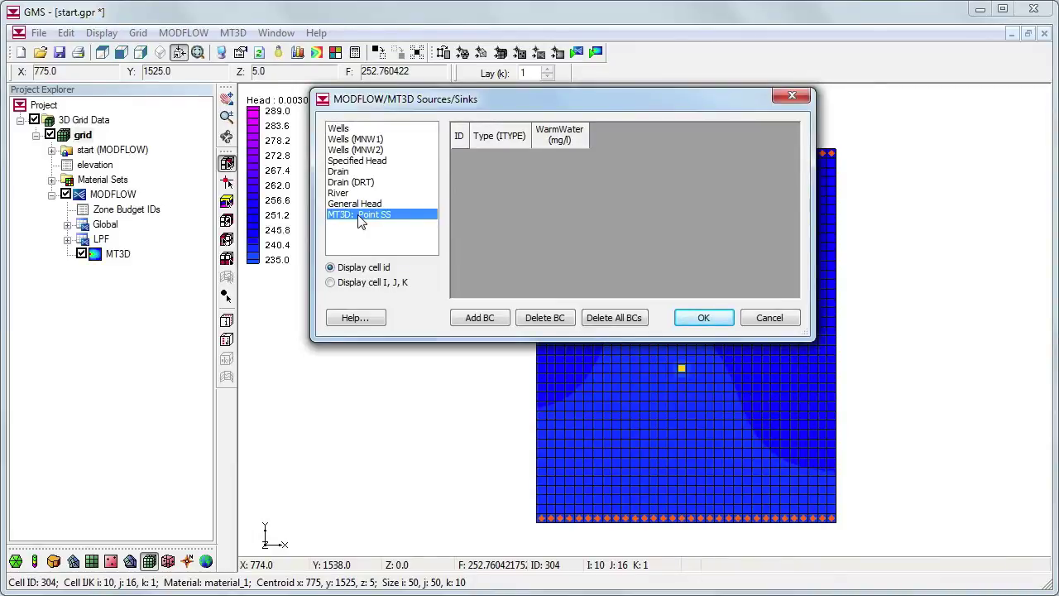
click(481, 321)
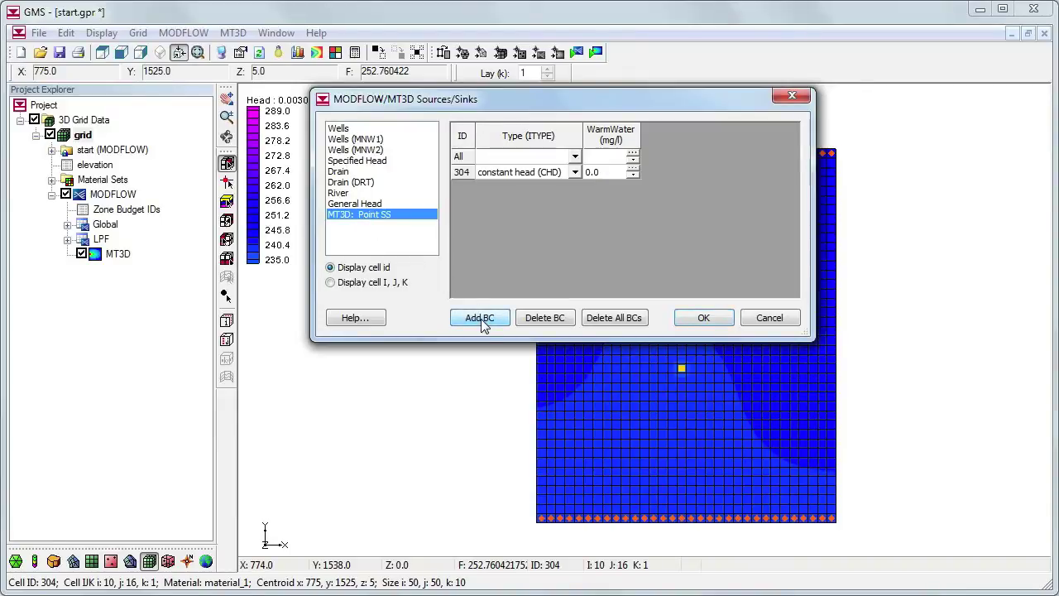
click(574, 172)
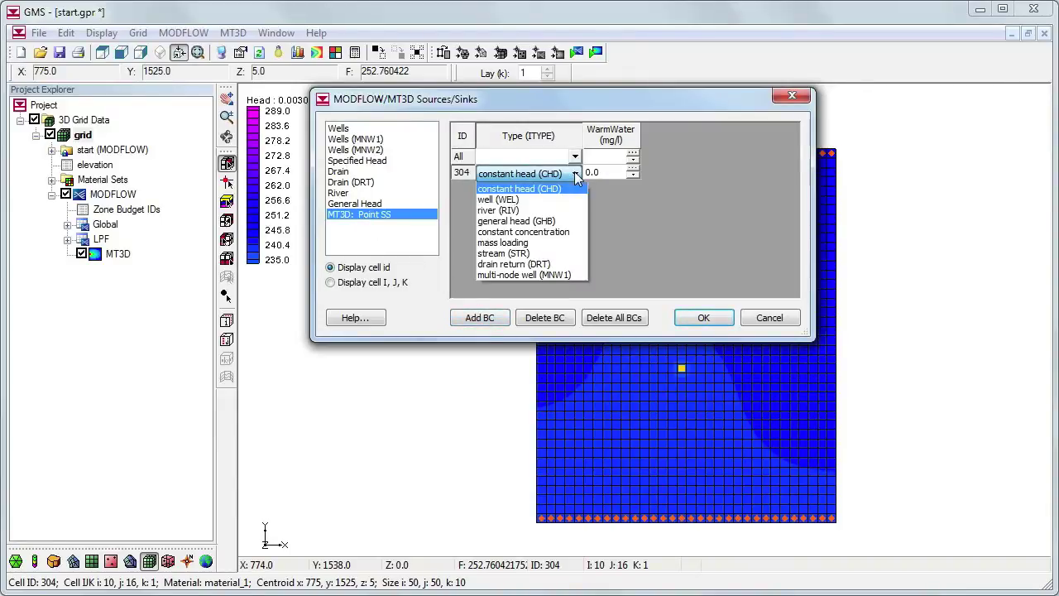
click(565, 199)
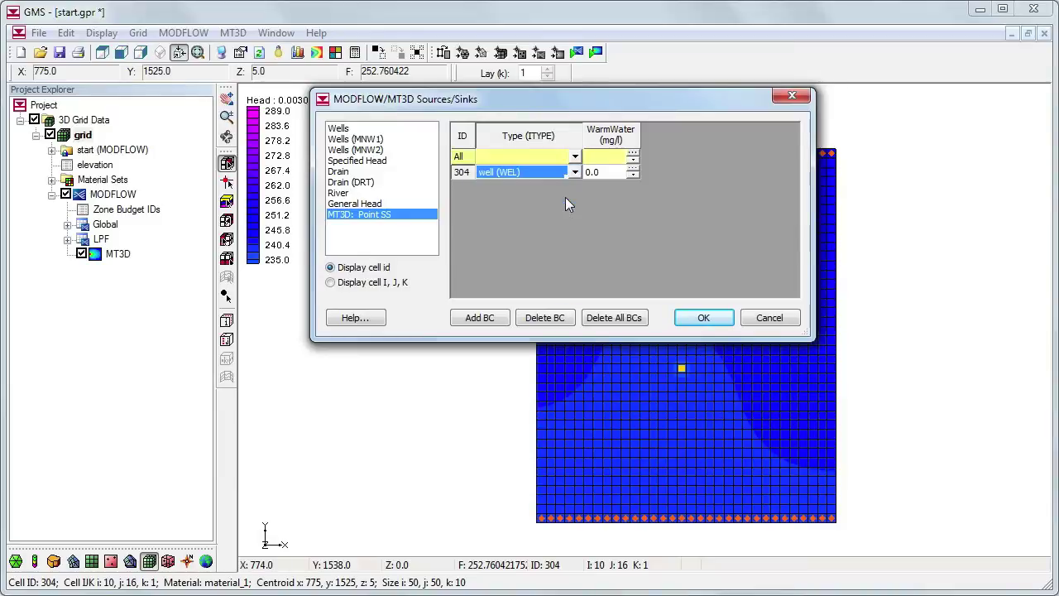
Set the WarmWater value of the upper well's point source to 290 and accept the sources/sinks
click(603, 174)
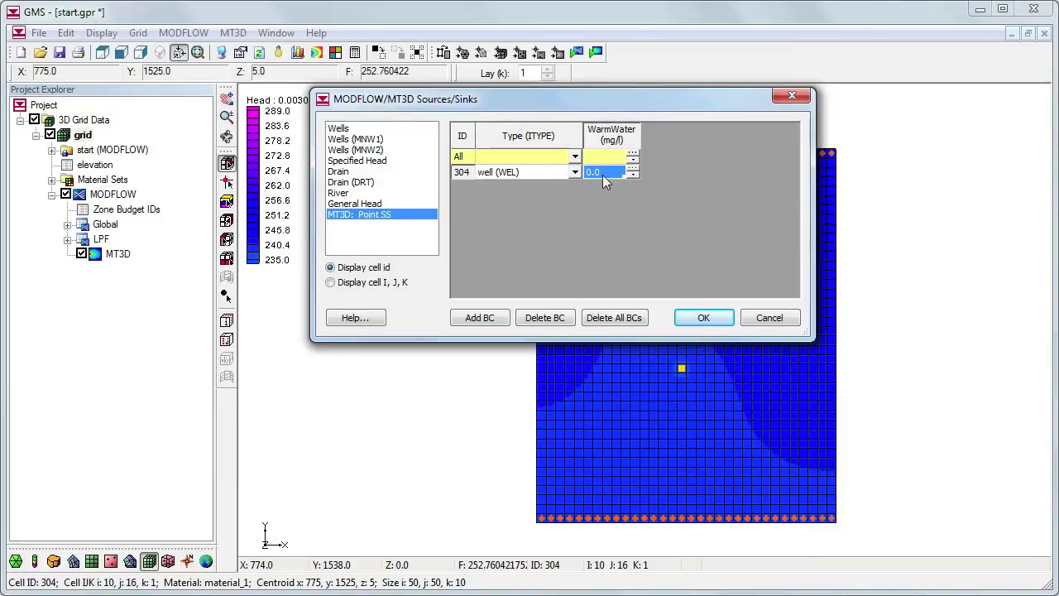
text(29)
text(0)
click(703, 318)
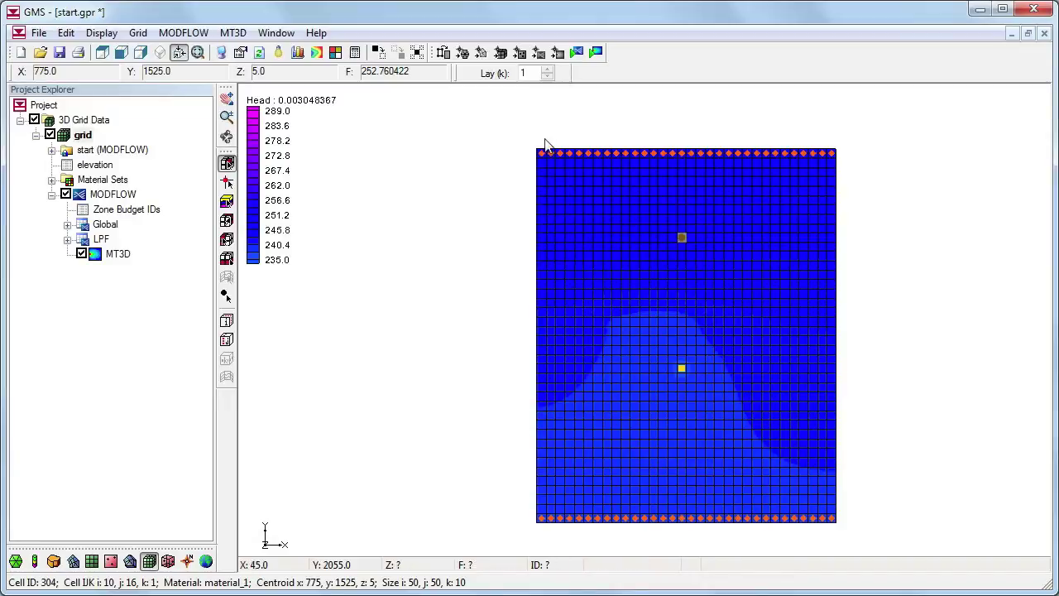
Add MT3D point sources/sinks of type constant head (CHD) to all cells in the grid's top and bottom rows
drag(538, 147, 843, 165)
drag(842, 527, 525, 515)
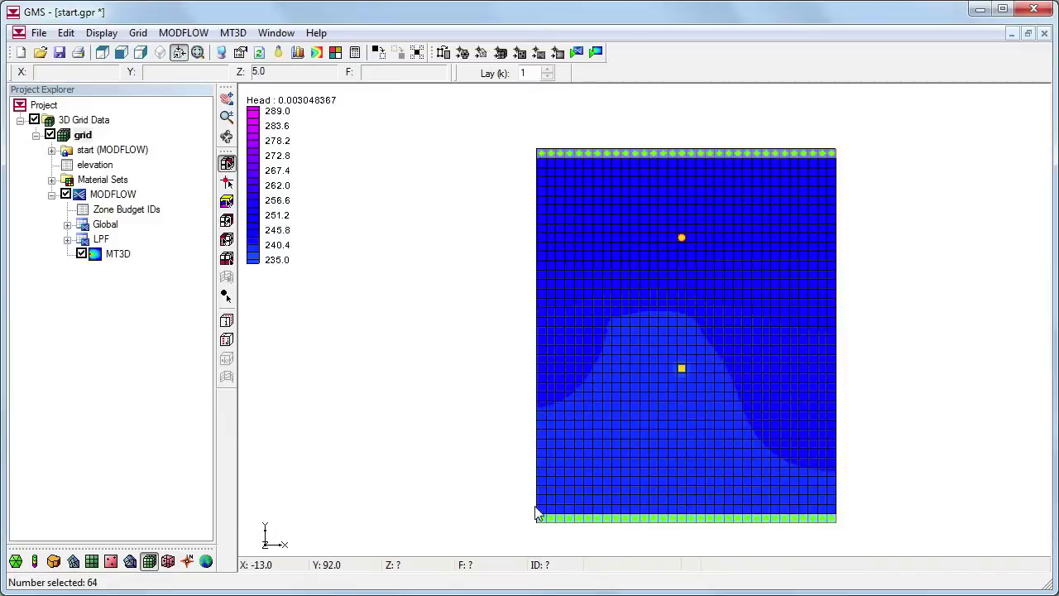
right_click(611, 152)
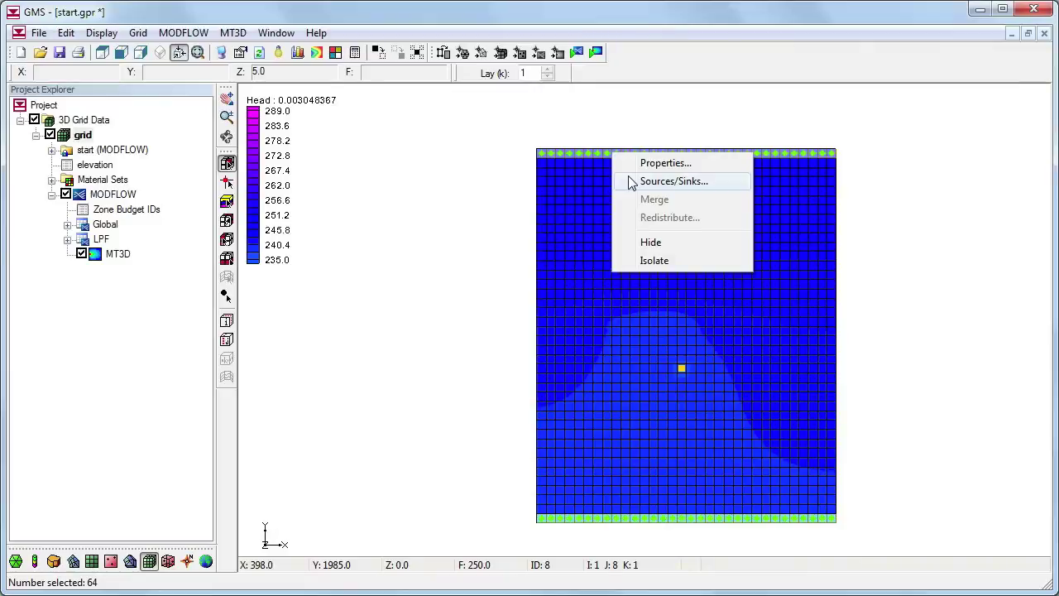
click(631, 182)
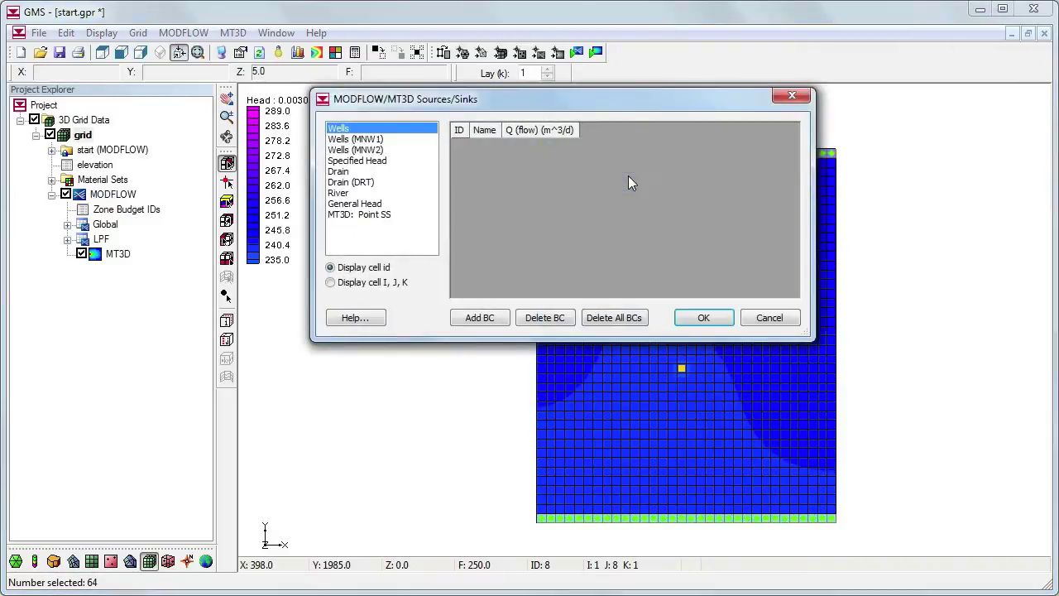
click(383, 214)
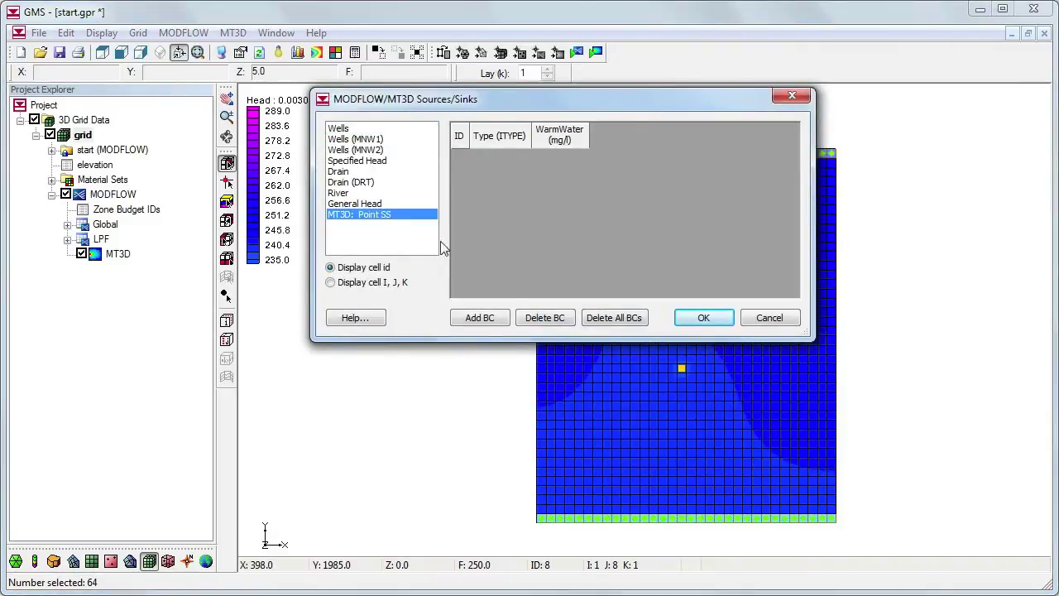
click(504, 317)
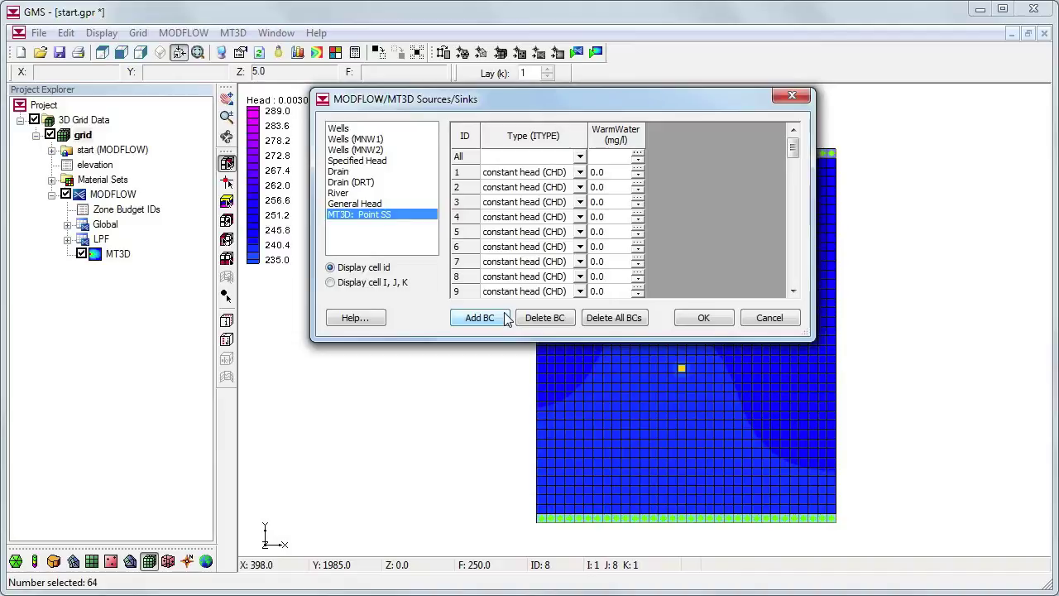
Set the WarmWater value of all the constant head point sources to 278 and accept the sources/sinks
click(606, 158)
text(278)
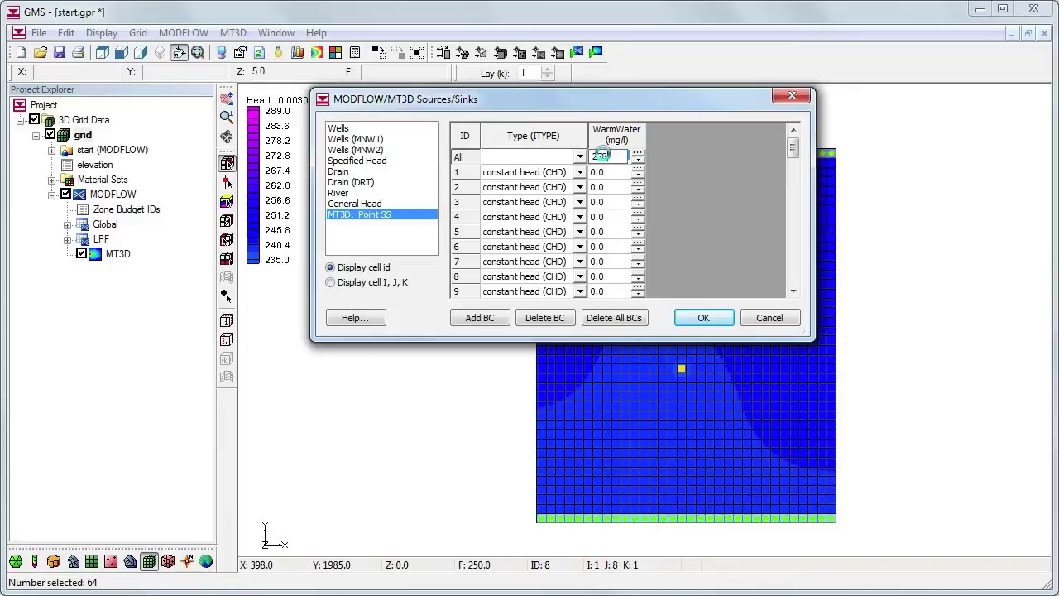
key(Tab)
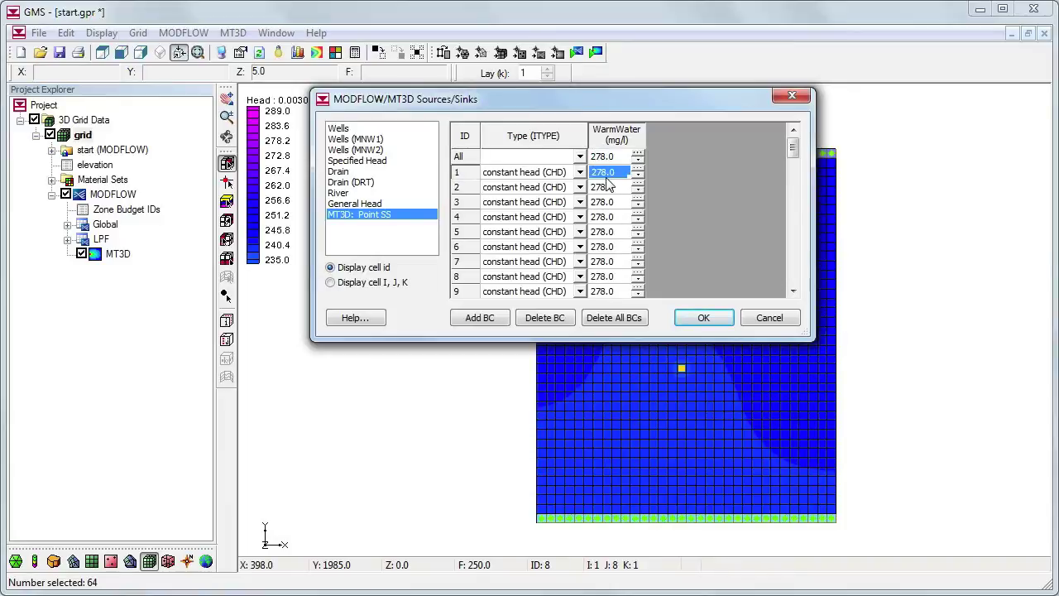
click(704, 317)
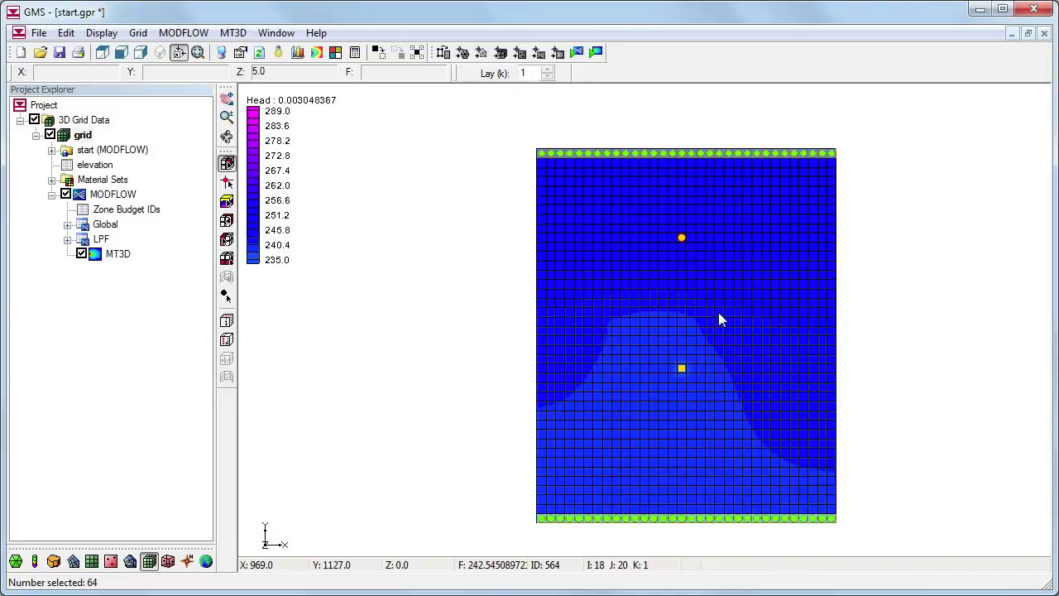
Save the project, run MT3DMS and read in the solution
click(60, 52)
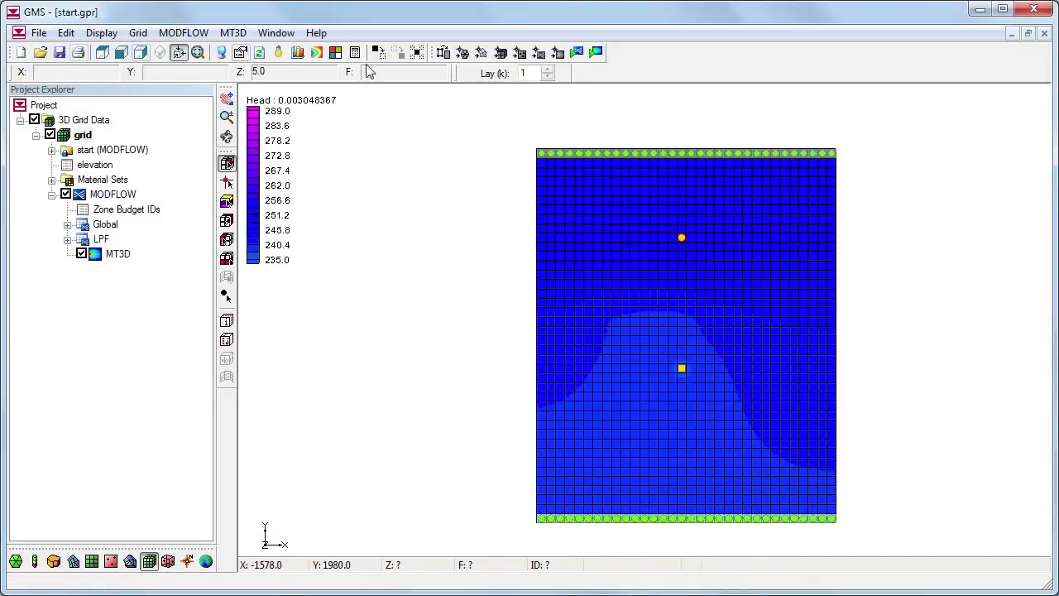
click(596, 53)
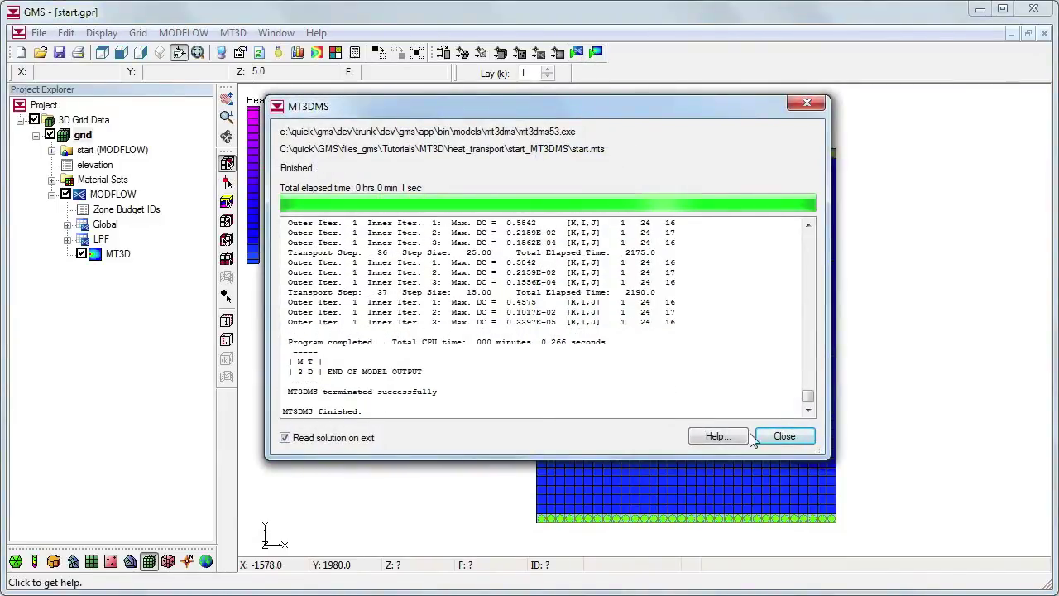
click(769, 433)
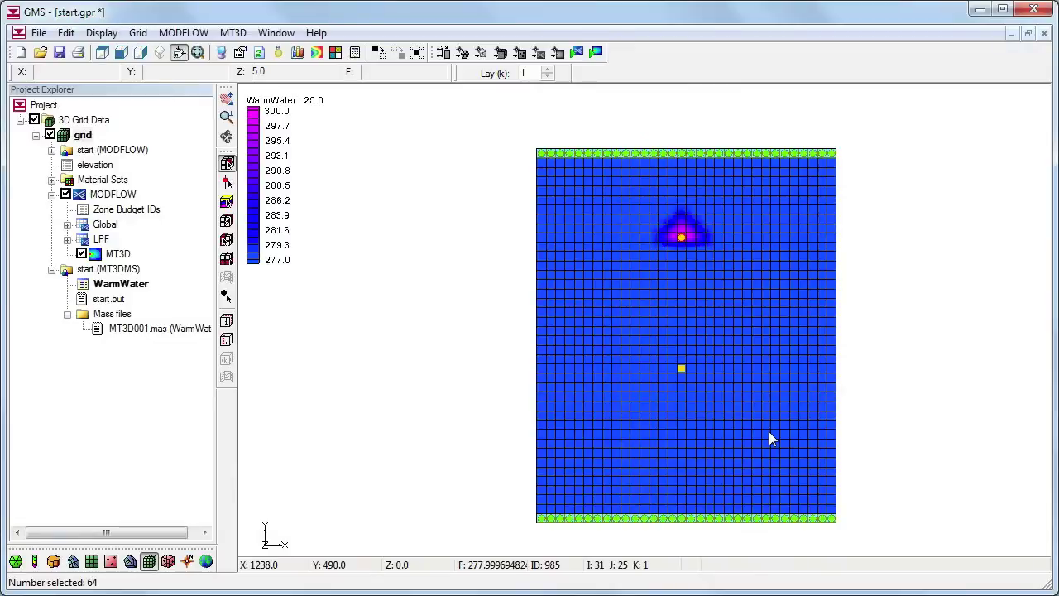
View the WarmWater solution on the grid at time steps 100.0 and 225.0
click(138, 285)
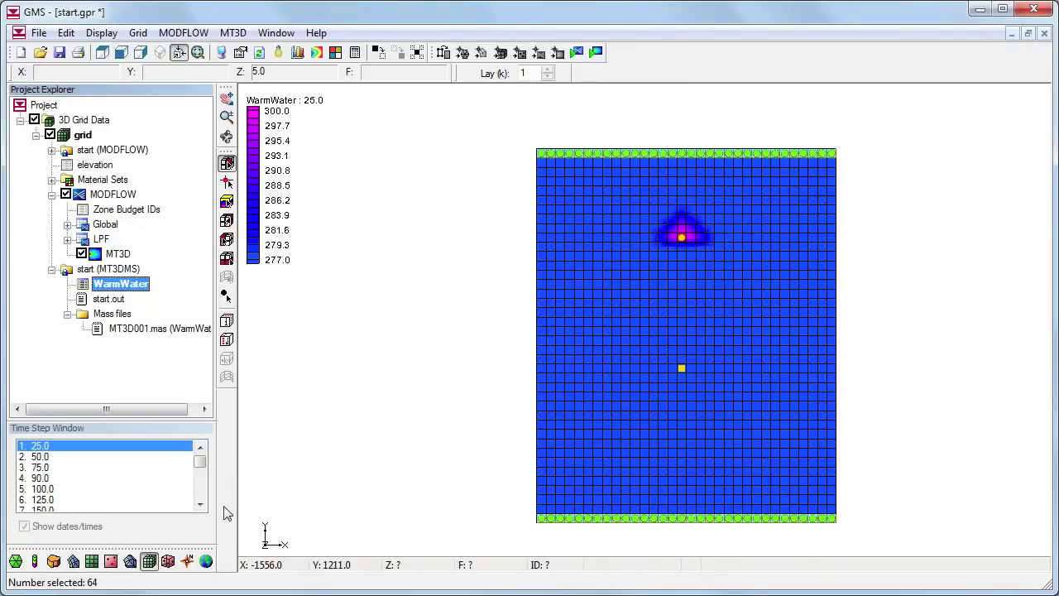
click(153, 489)
click(198, 487)
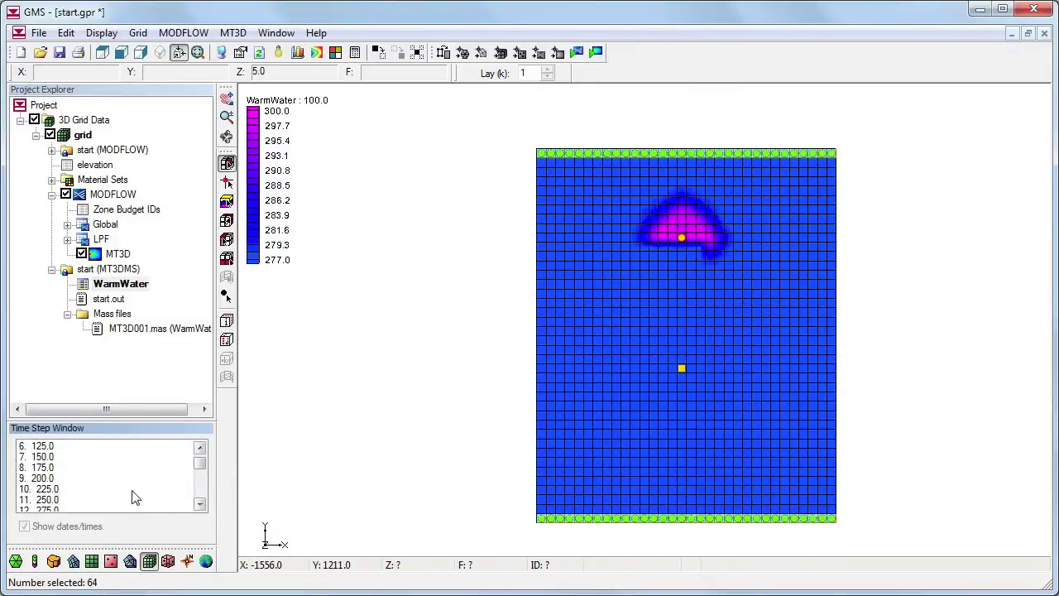
click(135, 489)
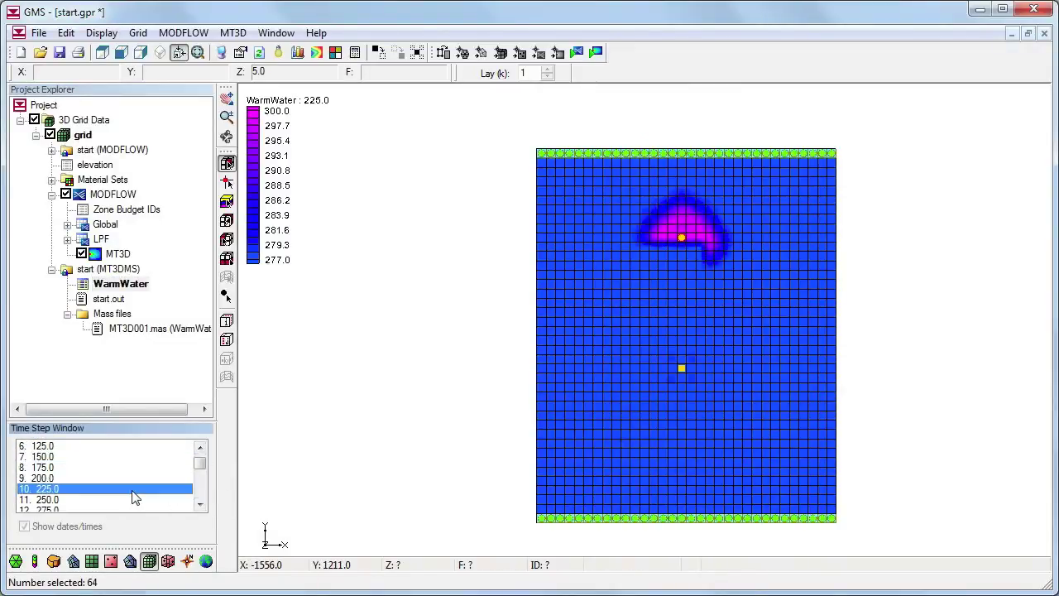
Create the AVI animation gms.avi of the transient WarmWater data set, matching the time steps with a clock displayed, and watch it play
click(101, 34)
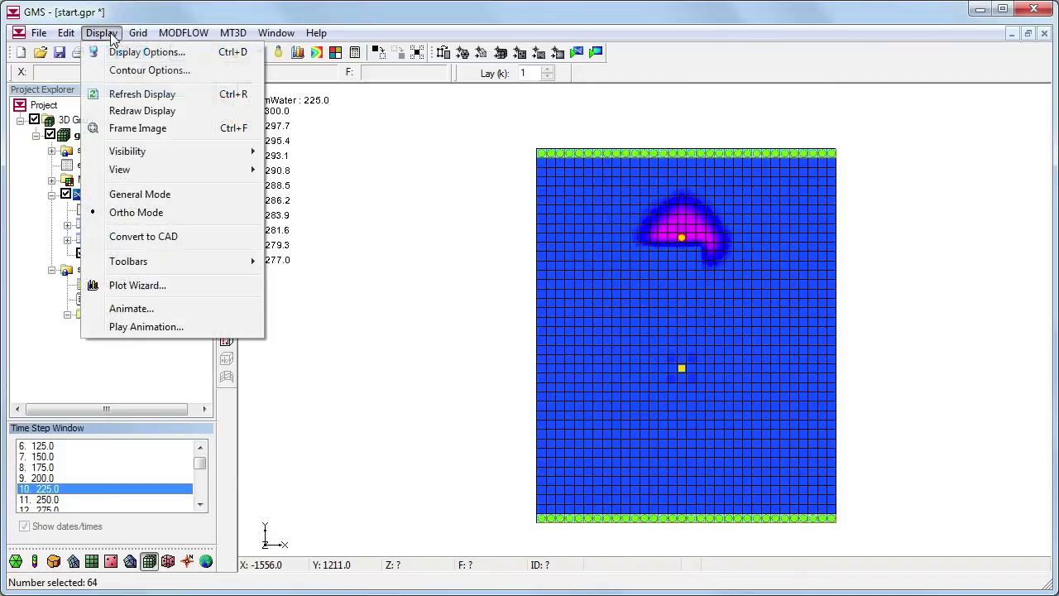
click(131, 308)
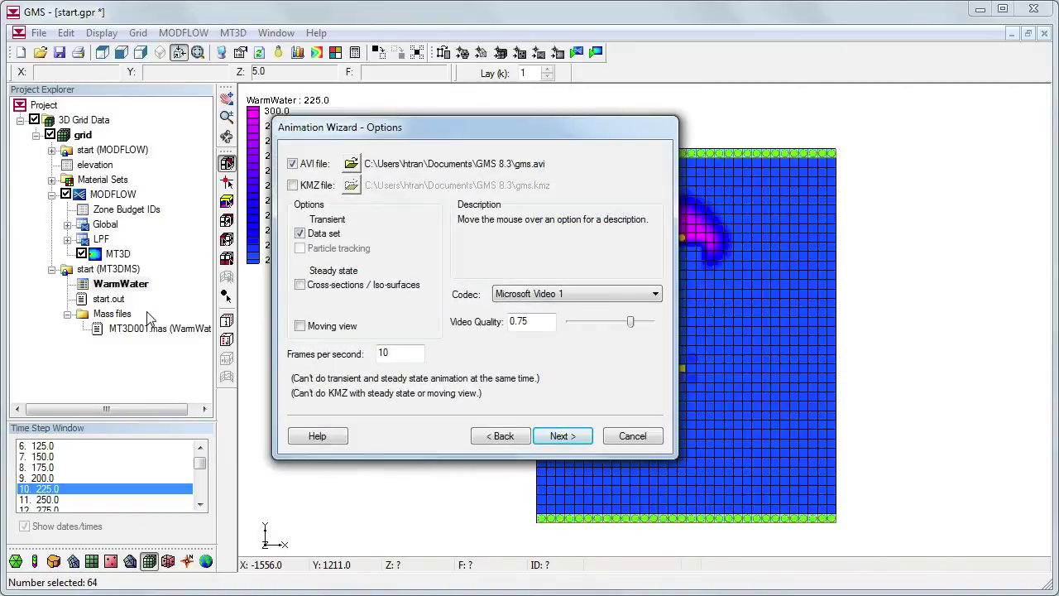
click(562, 436)
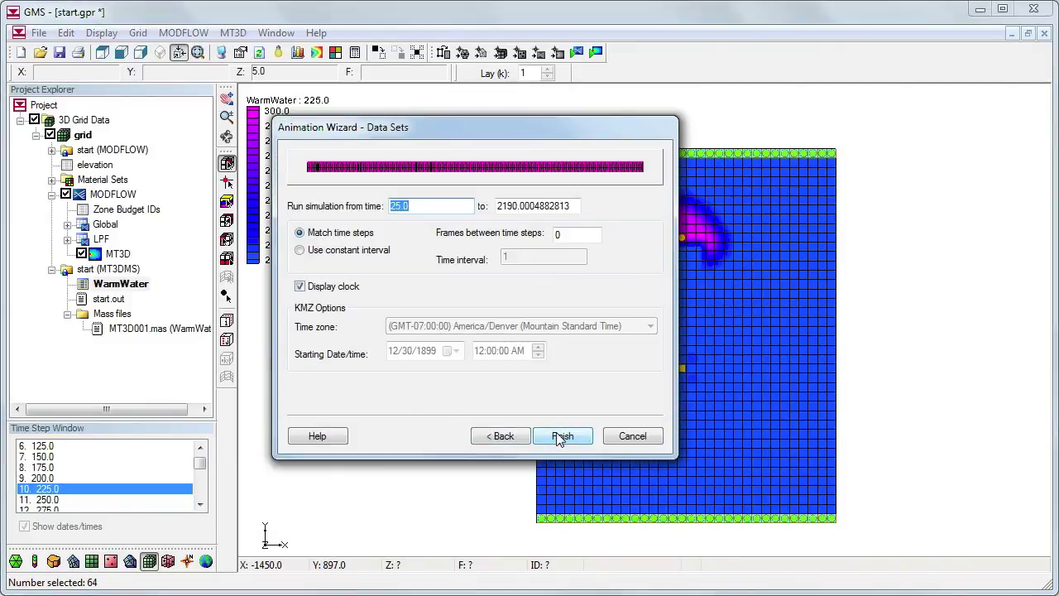
click(560, 439)
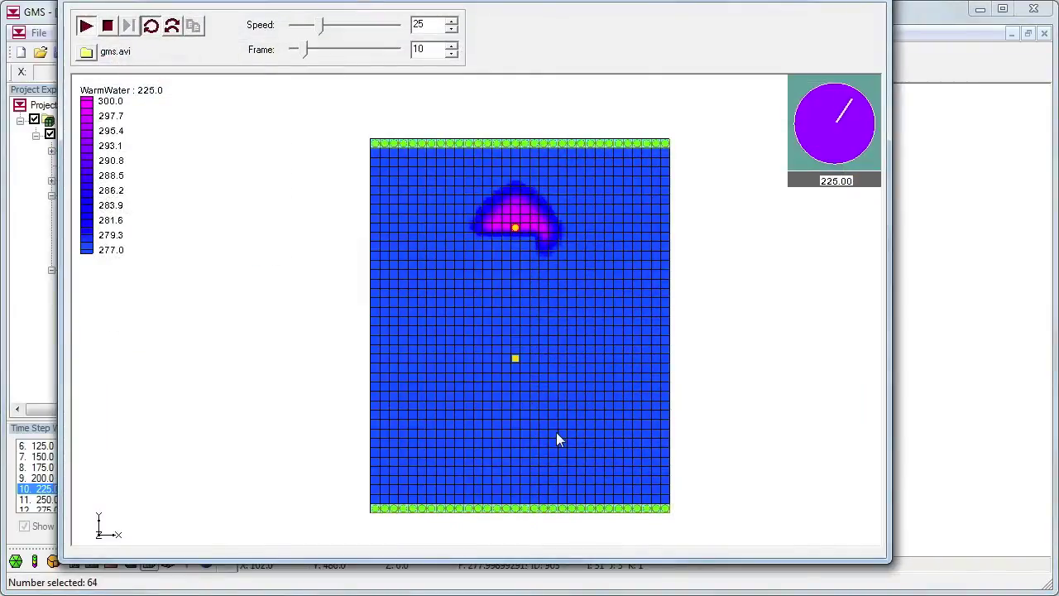
drag(408, 22, 444, 24)
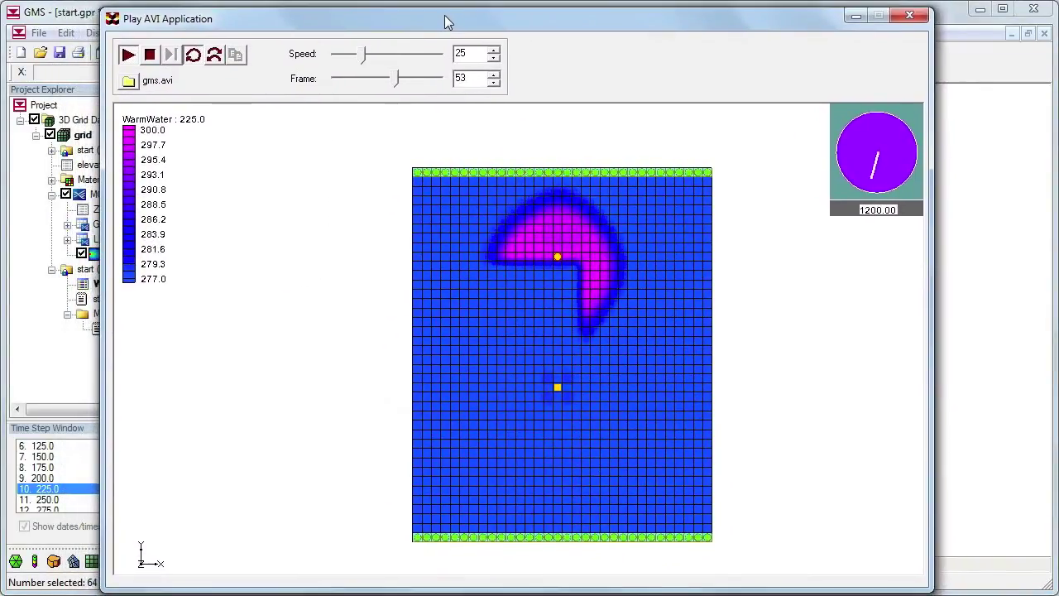